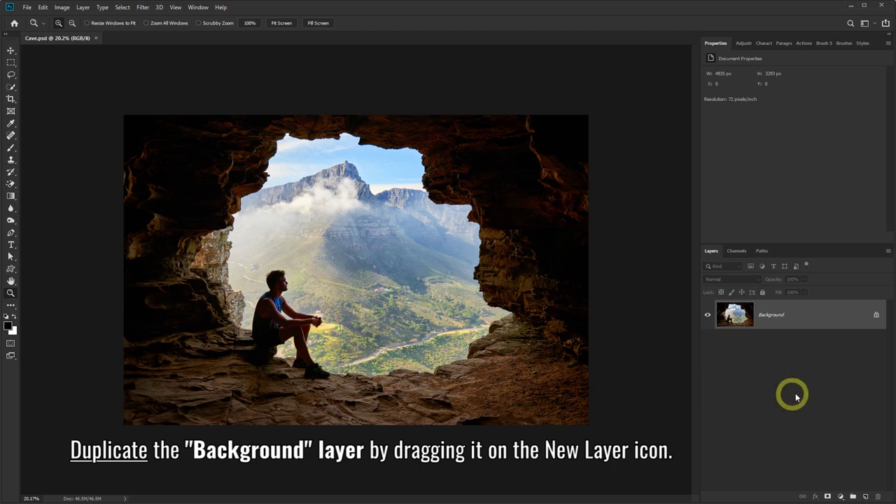
# Duplicate the Background layer of Cave.psd into a 'Background copy' layer
pyautogui.moveTo(833, 315); pyautogui.dragTo(867, 496)
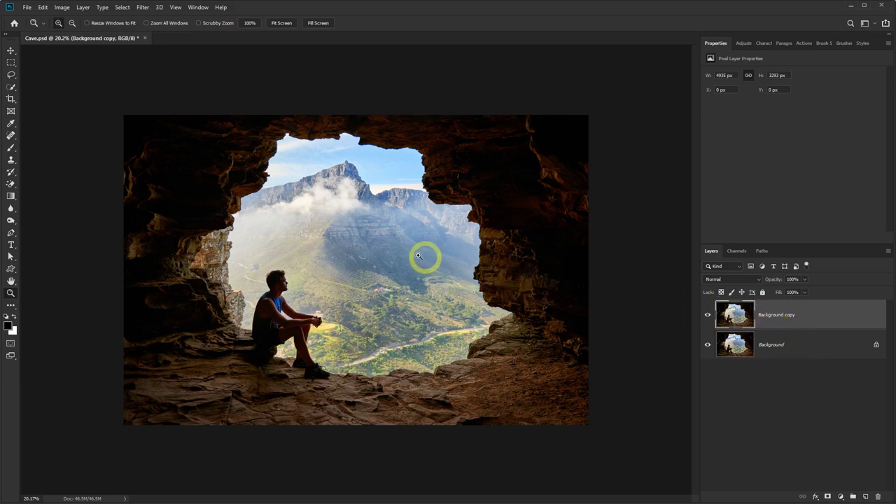
# Crop the canvas to a 1920 × 1080 frame spanning the photo's full height, then zoom to 66.7%
pyautogui.click(10, 100)
pyautogui.click(40, 102)
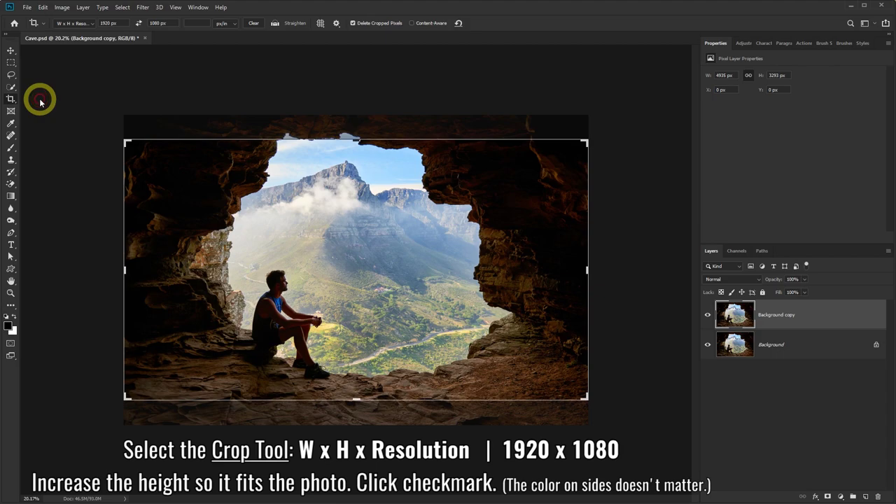
pyautogui.click(94, 26)
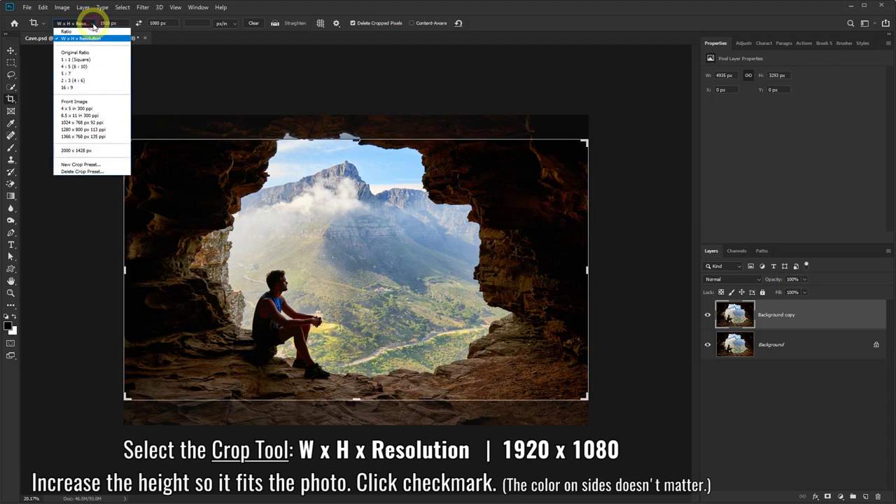
pyautogui.click(87, 40)
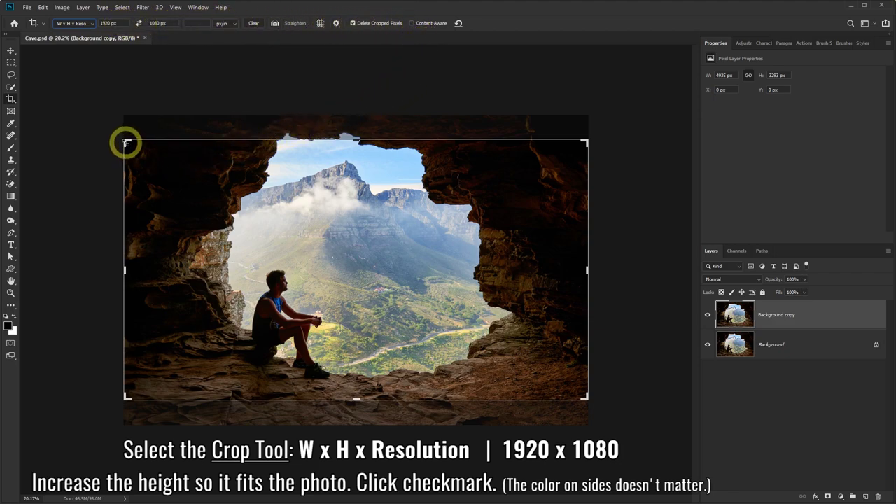
pyautogui.moveTo(126, 143); pyautogui.dragTo(105, 131)
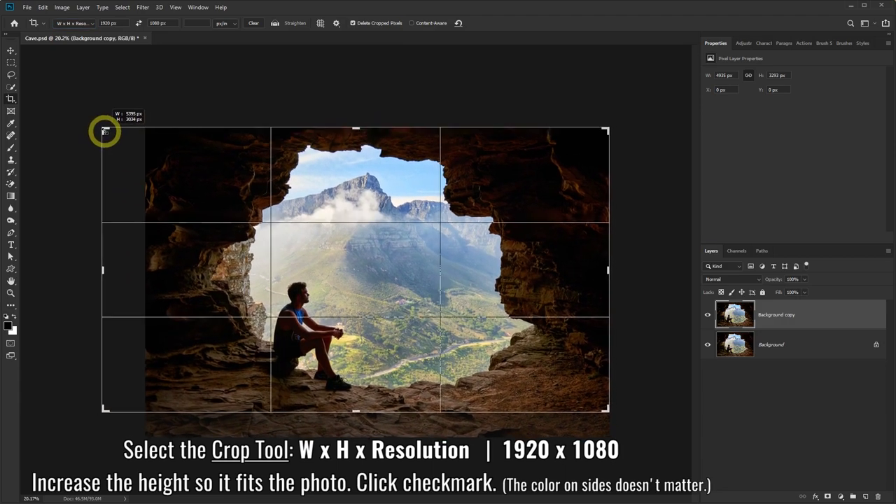
pyautogui.moveTo(105, 132); pyautogui.dragTo(107, 134)
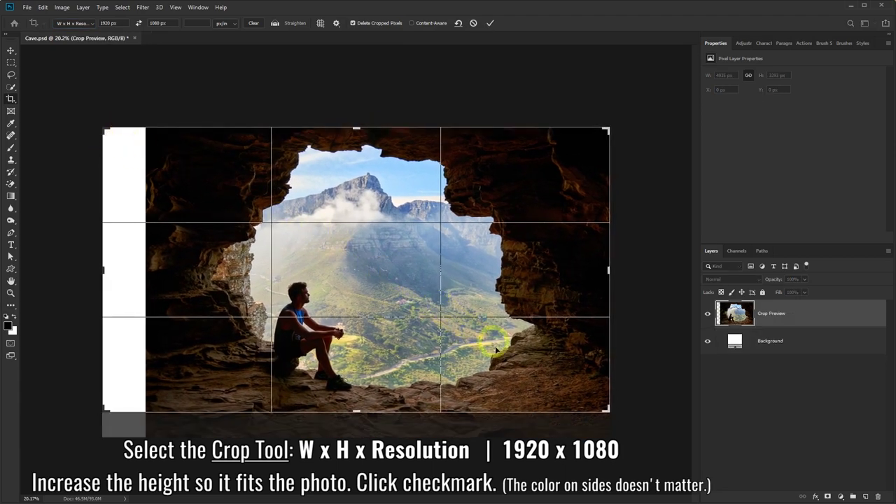
pyautogui.moveTo(608, 411); pyautogui.dragTo(631, 423)
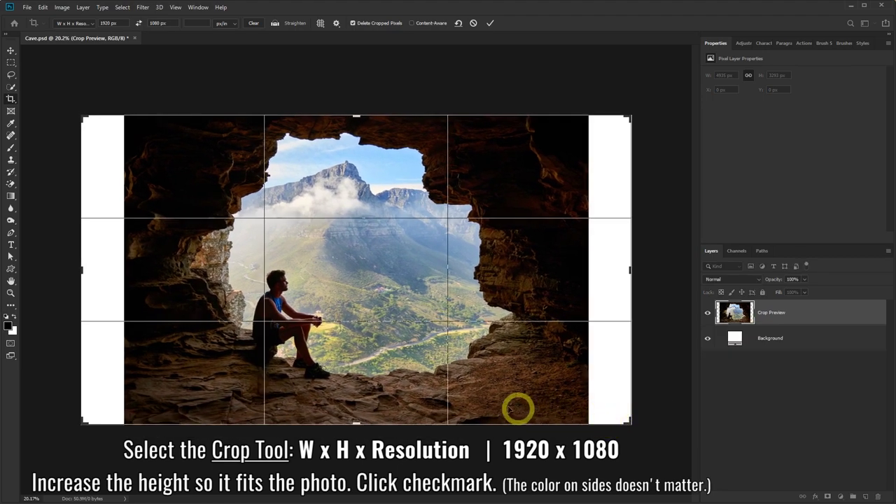
pyautogui.click(489, 26)
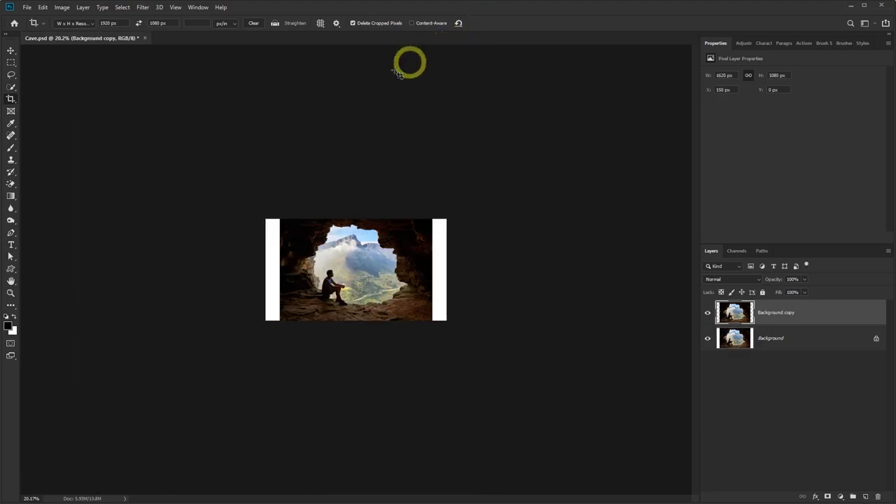
pyautogui.click(11, 293)
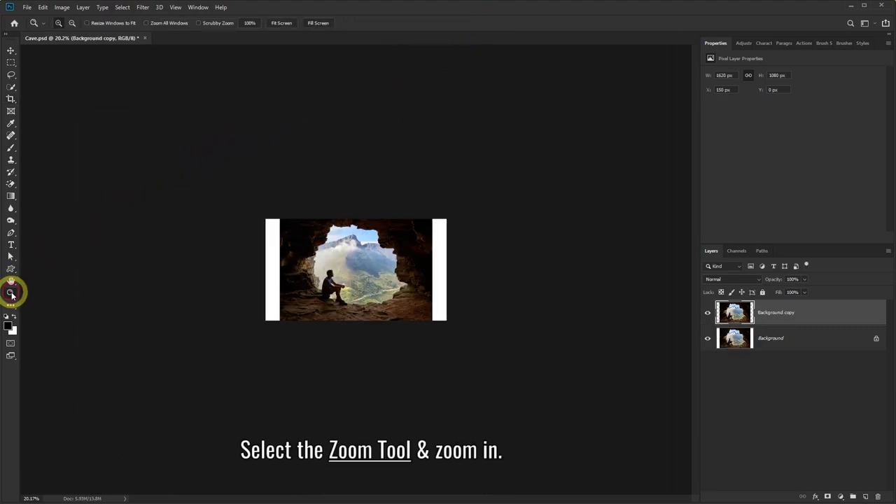
pyautogui.click(357, 283)
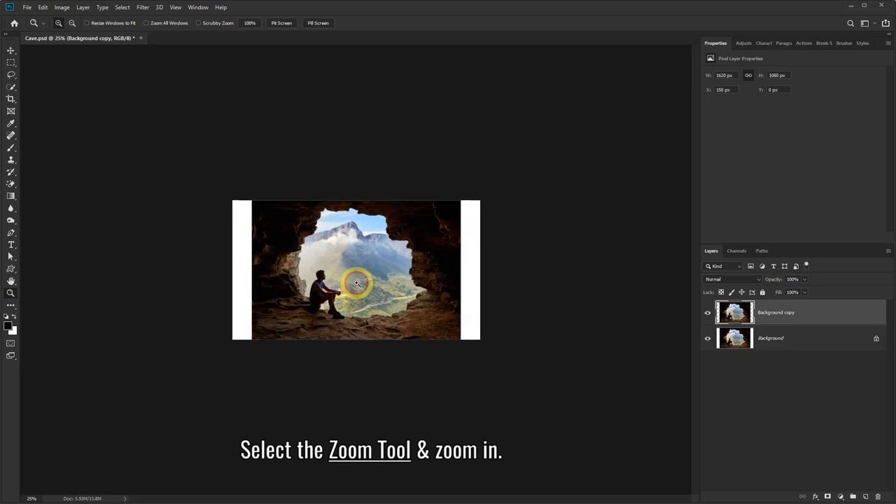
pyautogui.click(357, 282)
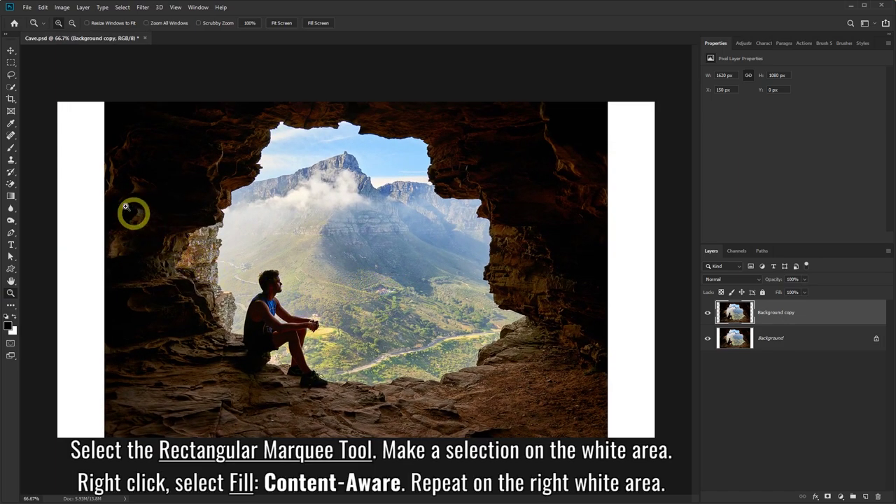
# Marquee-select the left white strip and fill it with Content-Aware contents
pyautogui.rightClick(13, 64)
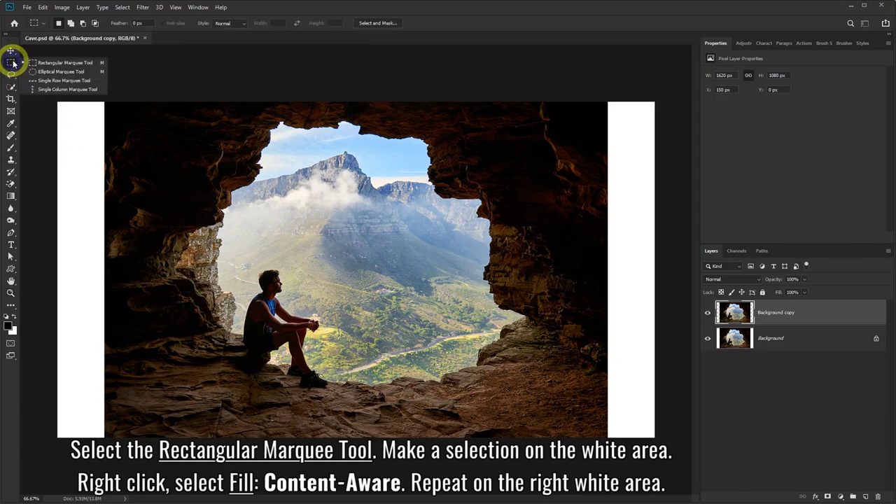
pyautogui.click(41, 67)
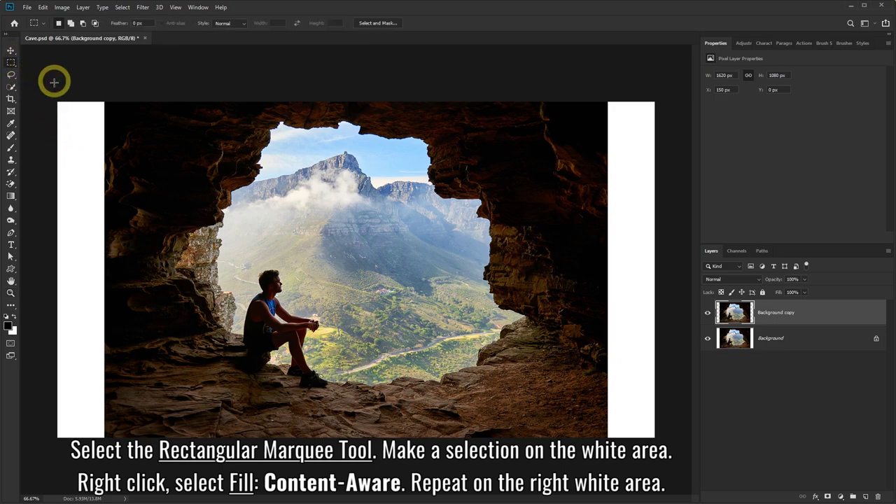
pyautogui.moveTo(56, 102); pyautogui.dragTo(108, 456)
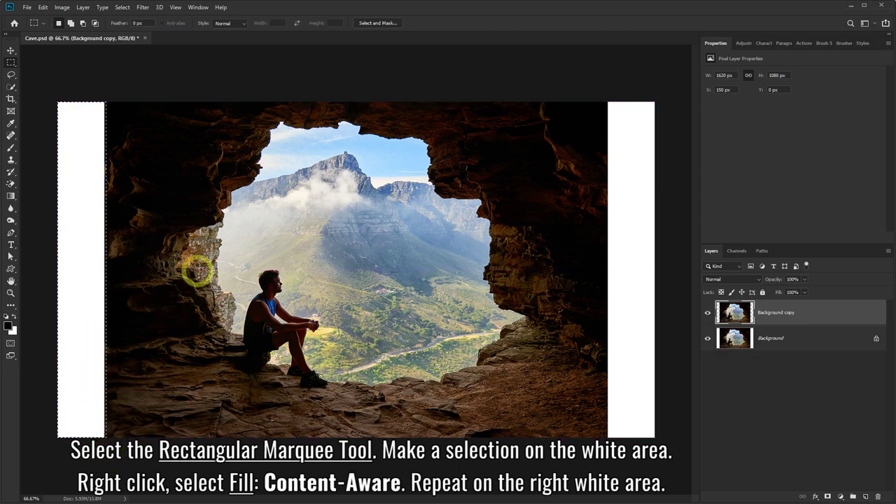
pyautogui.rightClick(215, 167)
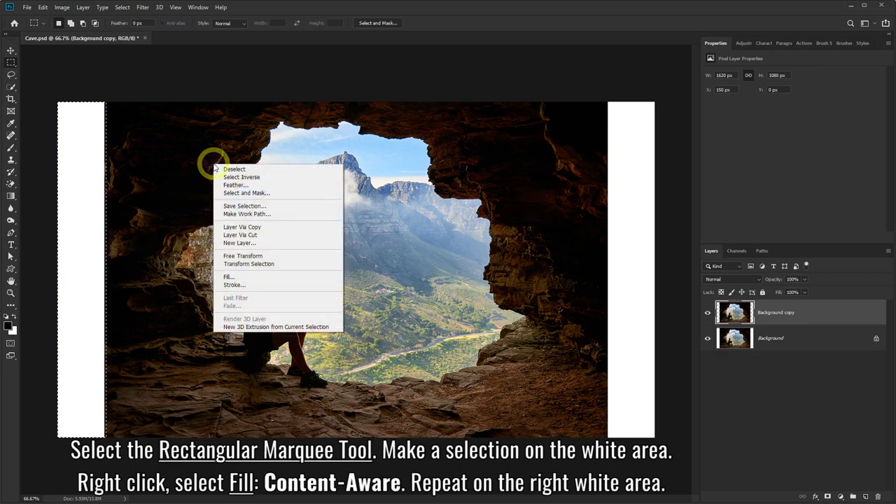
pyautogui.click(242, 280)
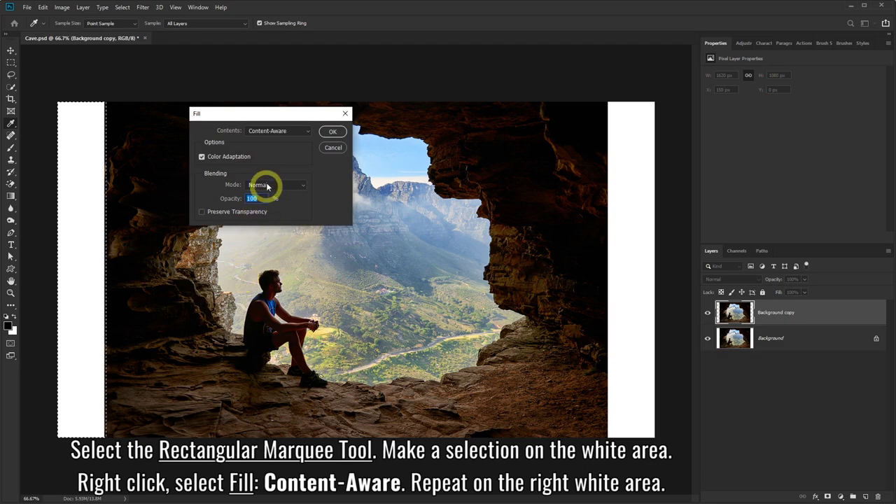
pyautogui.click(273, 131)
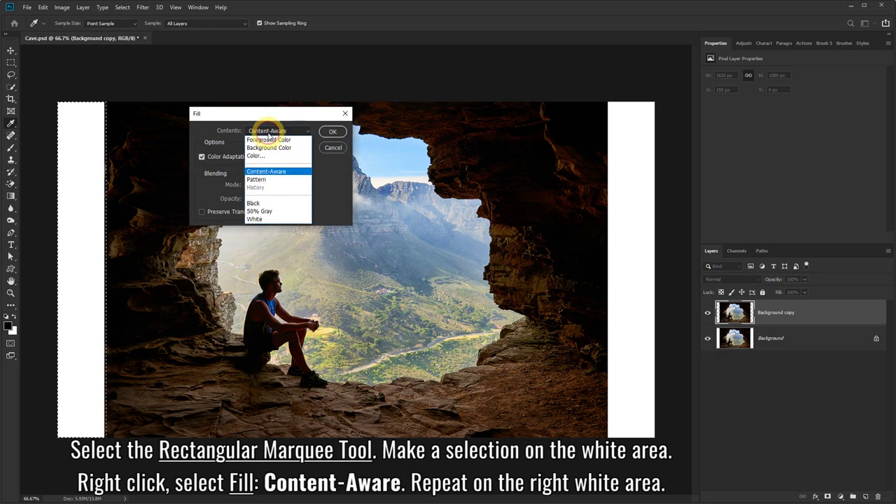
pyautogui.click(278, 173)
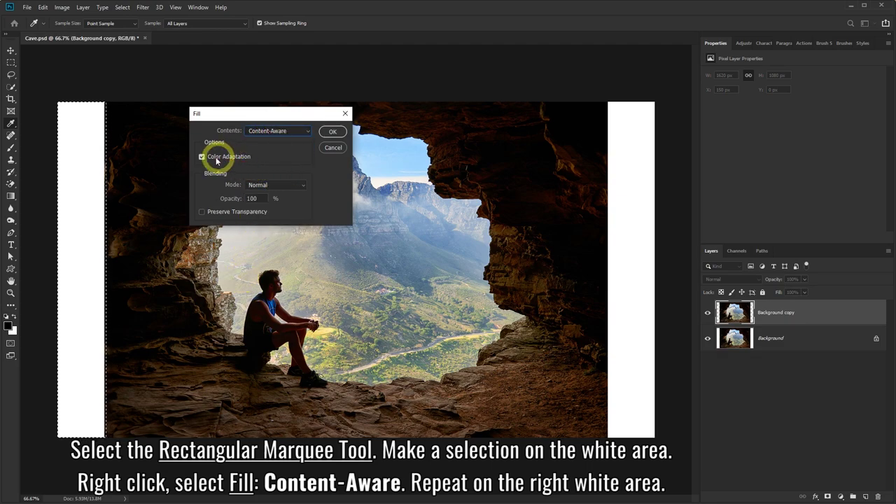
pyautogui.click(332, 132)
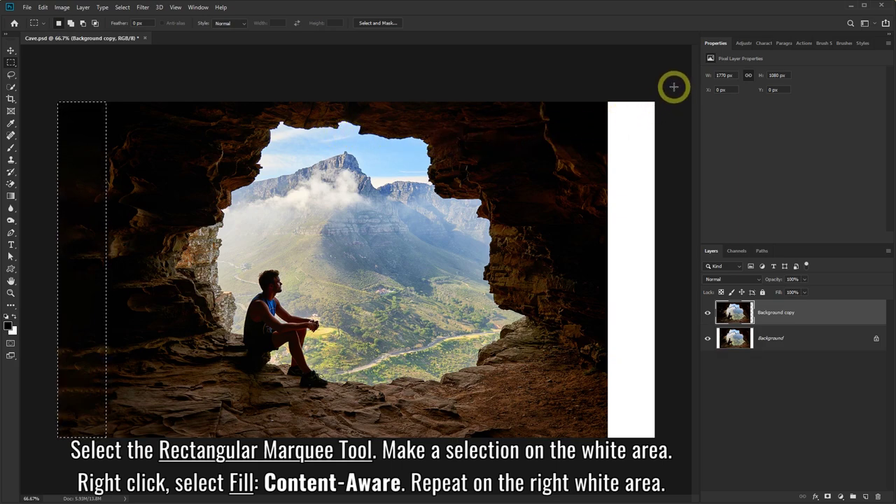
# Marquee-select the right white strip and fill it with Content-Aware contents
pyautogui.moveTo(671, 88)
pyautogui.mouseDown()
pyautogui.moveTo(625, 285)
pyautogui.moveTo(607, 458)
pyautogui.mouseUp()
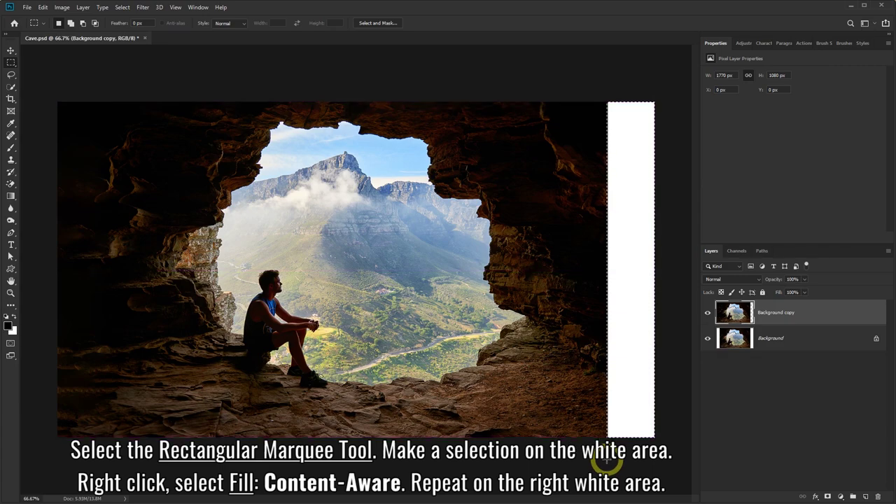
pyautogui.rightClick(389, 201)
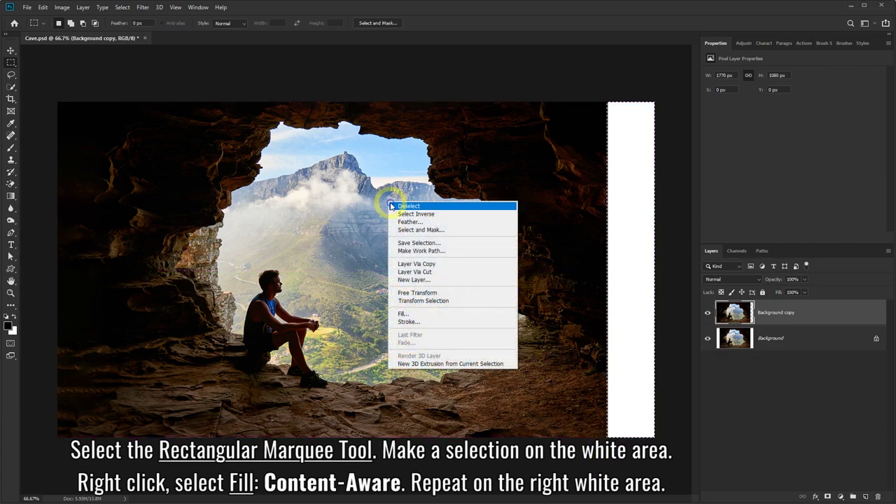
pyautogui.click(416, 315)
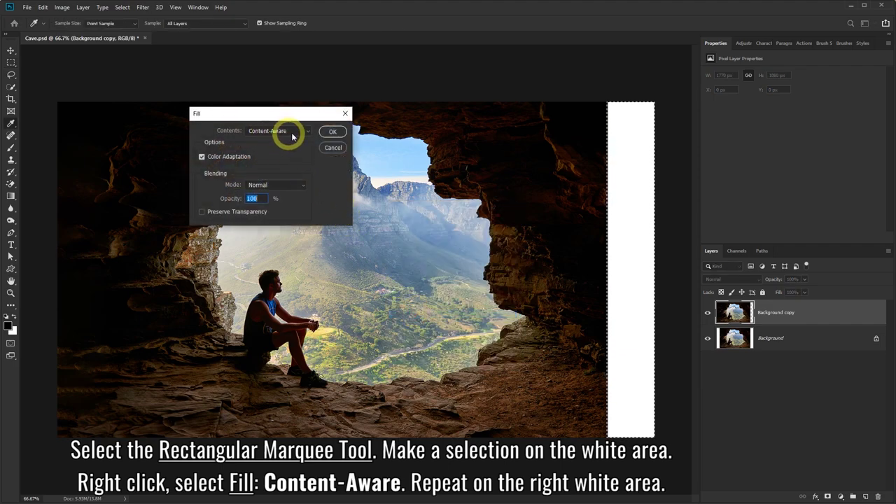
pyautogui.click(329, 132)
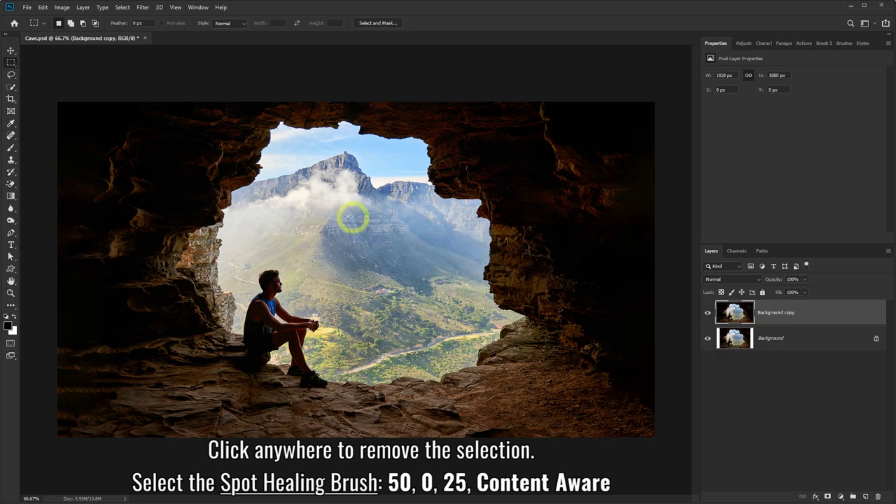
# Set up the Spot Healing Brush with size 50, hardness 0, spacing 25, Content-Aware type
pyautogui.click(10, 137)
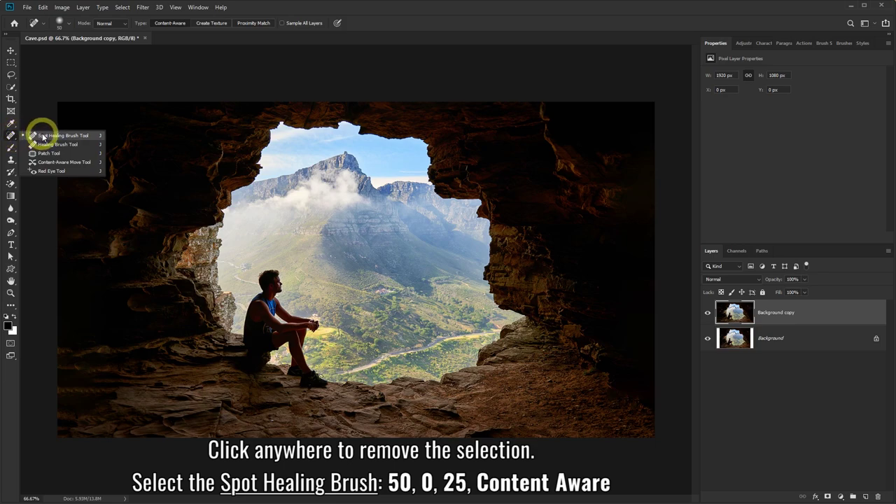
pyautogui.click(43, 136)
pyautogui.click(69, 25)
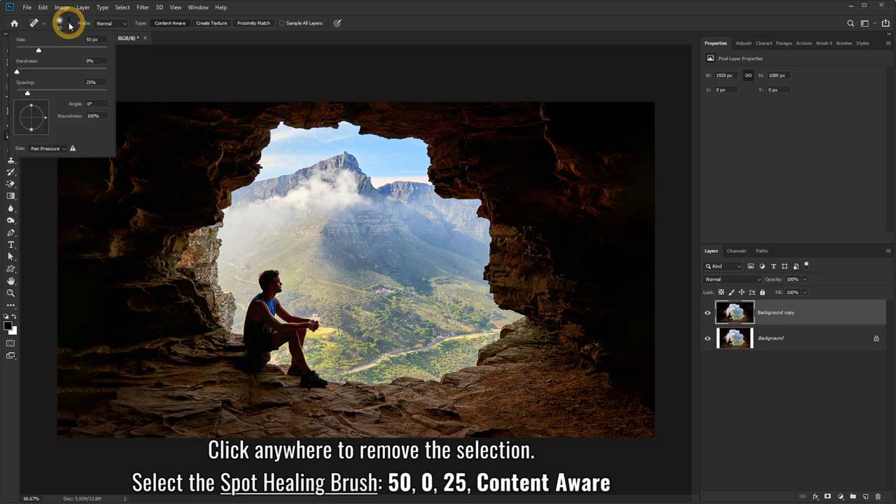
pyautogui.click(250, 7)
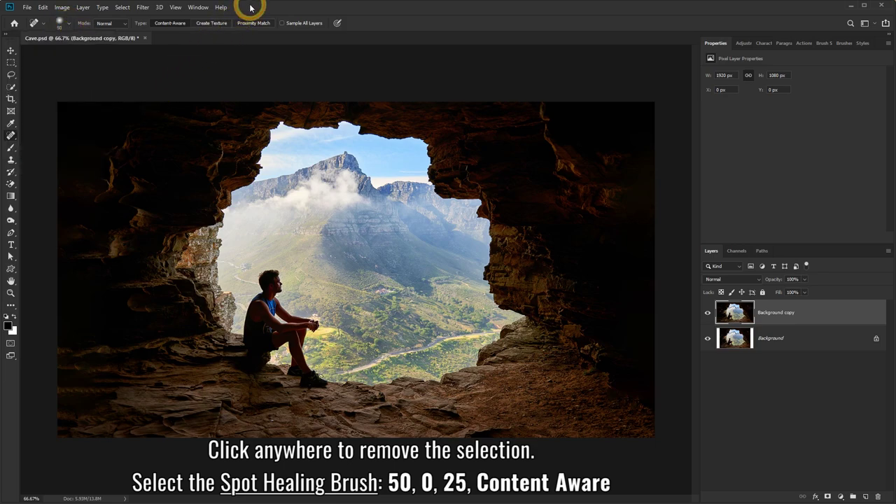
pyautogui.click(173, 24)
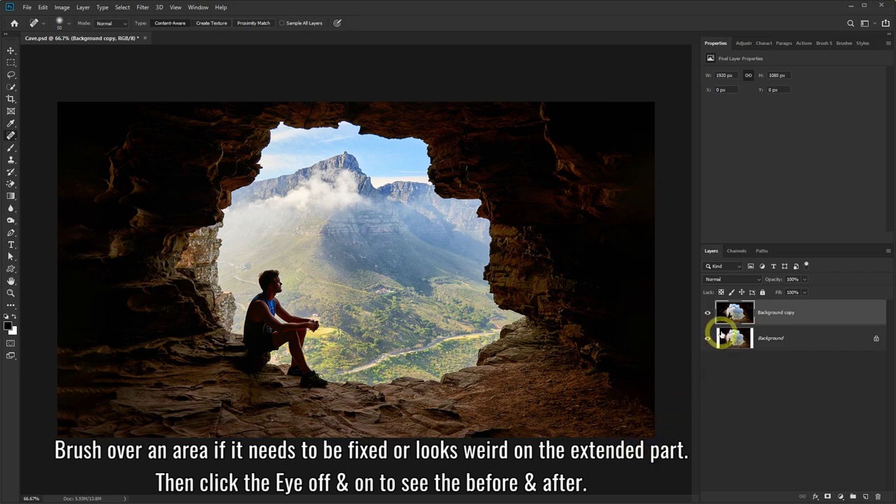
# Toggle the Background copy layer's visibility twice to compare with the original
pyautogui.click(708, 314)
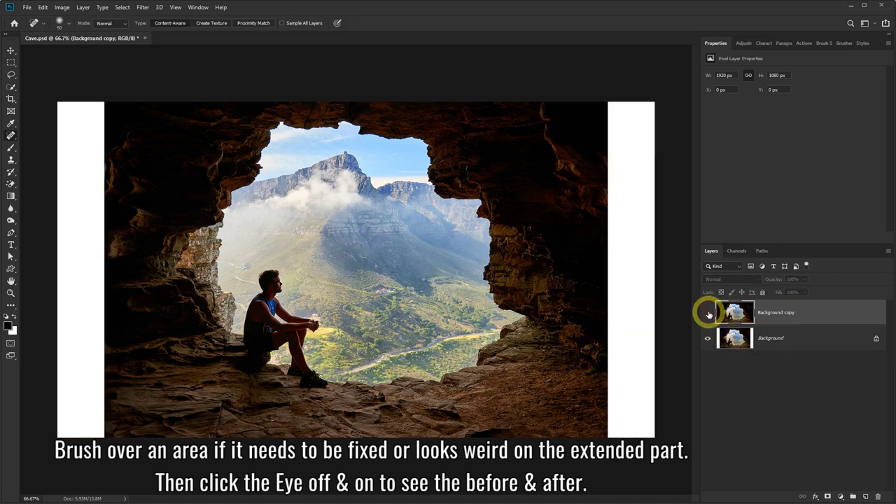
pyautogui.click(708, 314)
pyautogui.click(708, 314)
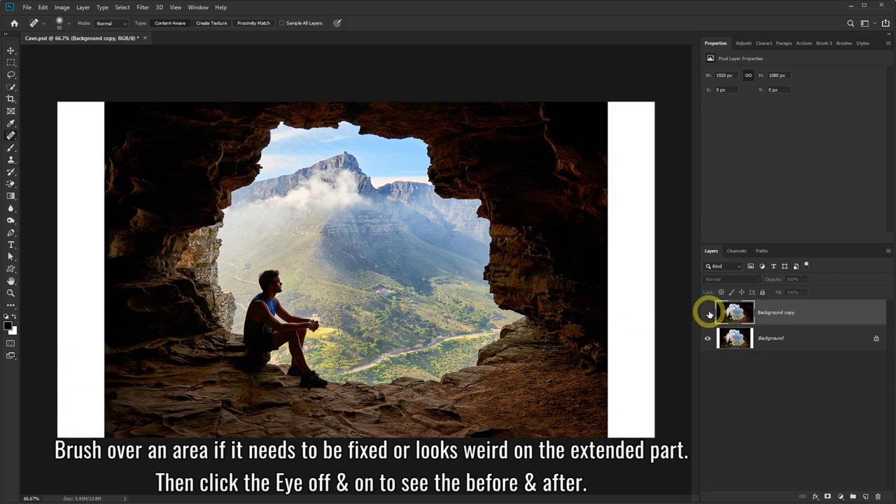
pyautogui.click(708, 313)
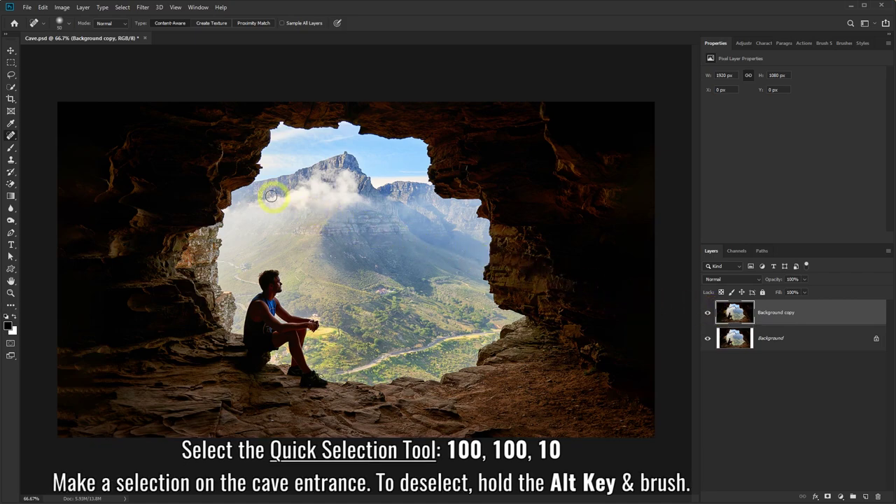
# Switch to the Quick Selection Tool with a 100 px brush size
pyautogui.click(11, 87)
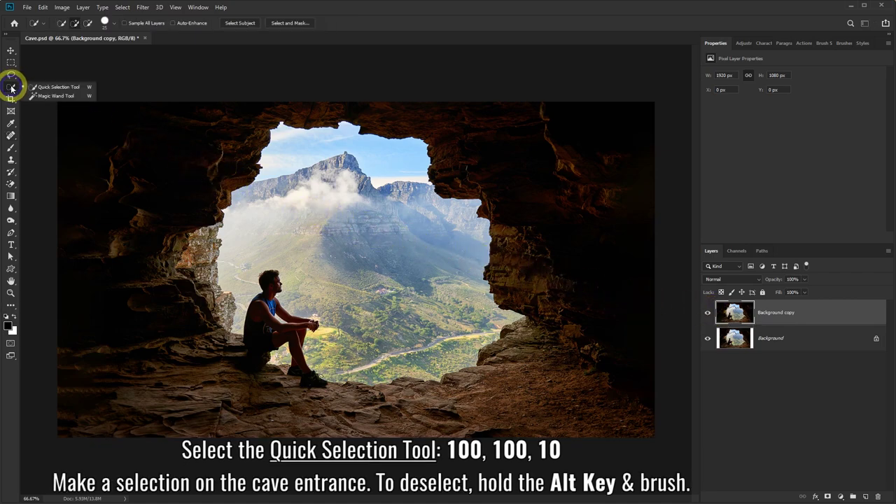
pyautogui.click(51, 88)
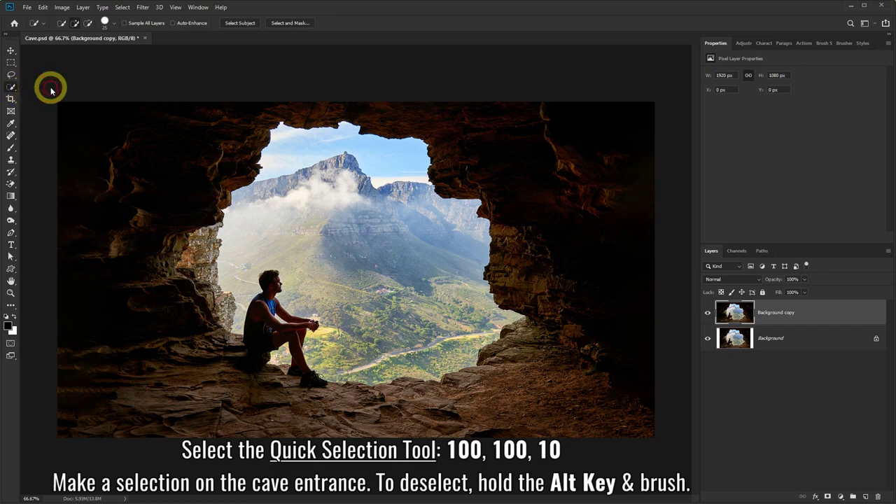
pyautogui.click(114, 23)
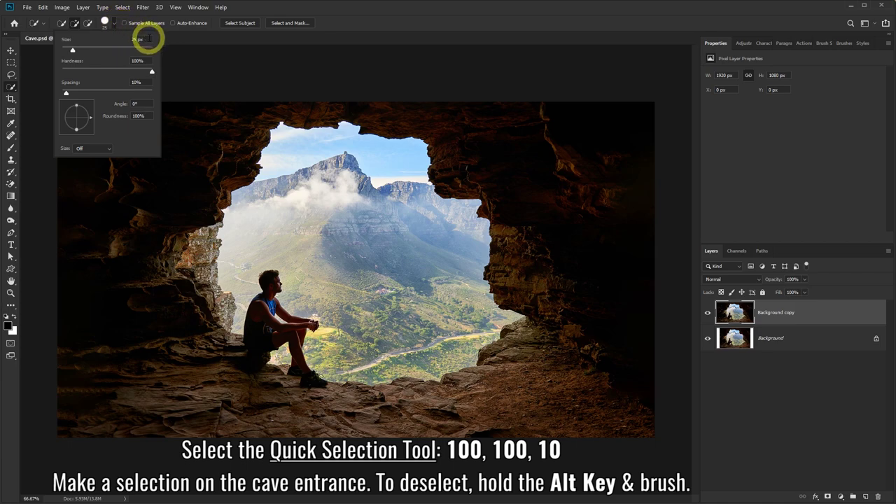
pyautogui.click(135, 40)
pyautogui.write('00')
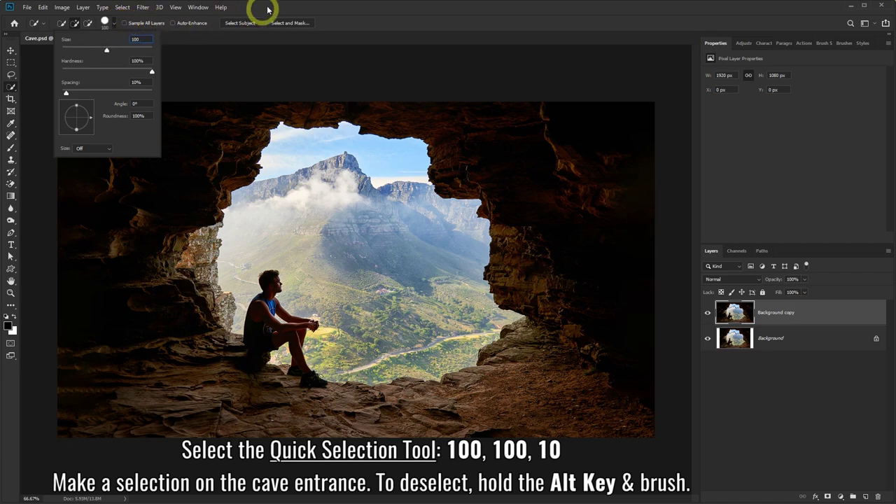
pyautogui.click(289, 7)
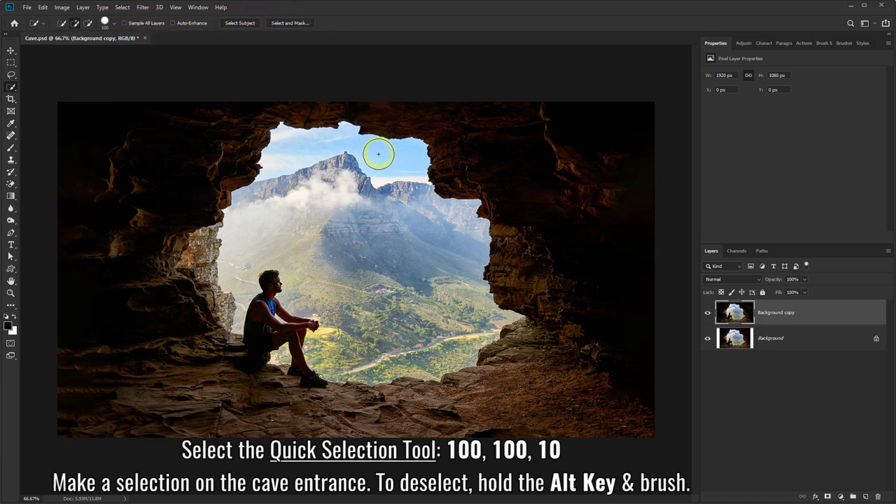
# Brush-select the cave entrance, fitting edges around the seated man and left wall
pyautogui.moveTo(404, 164)
pyautogui.mouseDown()
pyautogui.moveTo(330, 166)
pyautogui.moveTo(349, 220)
pyautogui.moveTo(451, 313)
pyautogui.moveTo(450, 340)
pyautogui.moveTo(304, 344)
pyautogui.moveTo(238, 308)
pyautogui.moveTo(226, 275)
pyautogui.moveTo(202, 263)
pyautogui.mouseUp()
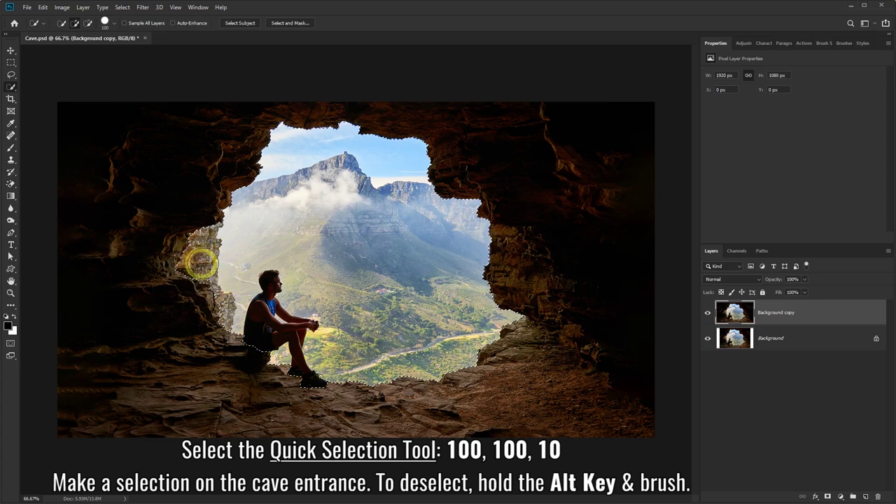
pyautogui.moveTo(270, 289); pyautogui.dragTo(270, 315)
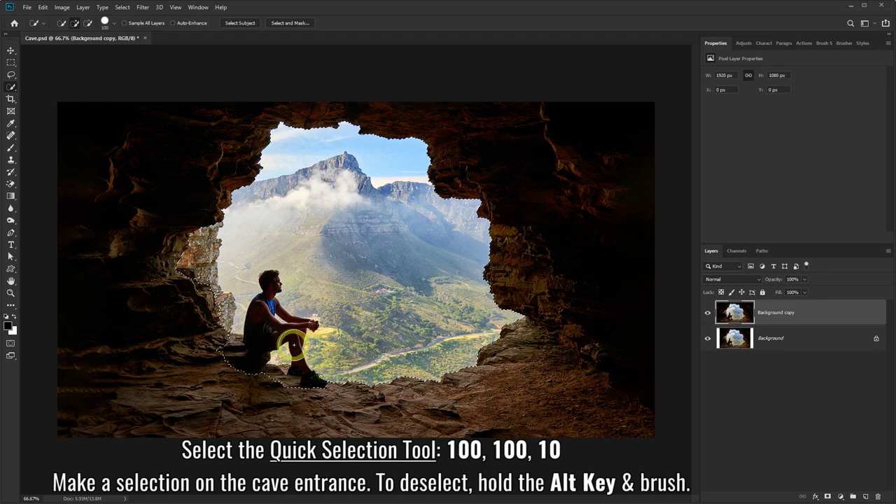
pyautogui.moveTo(342, 355)
pyautogui.mouseDown()
pyautogui.moveTo(394, 346)
pyautogui.moveTo(470, 300)
pyautogui.moveTo(402, 219)
pyautogui.mouseUp()
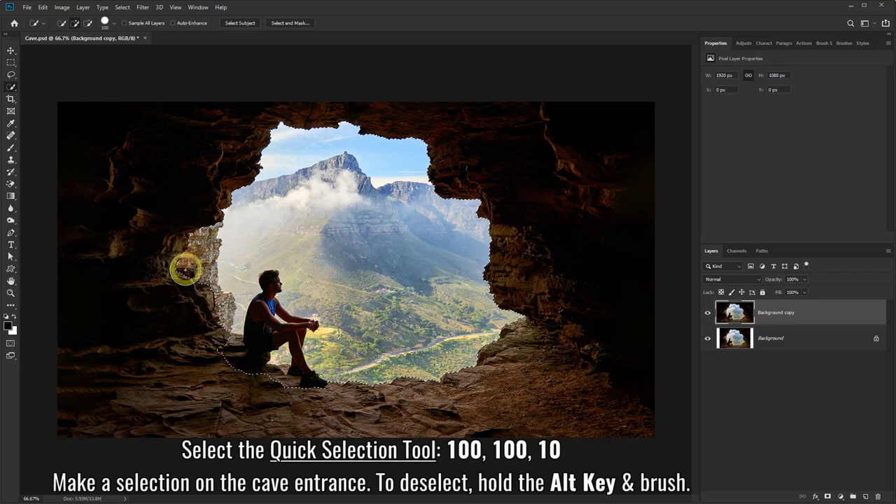
pyautogui.moveTo(180, 285)
pyautogui.mouseDown()
pyautogui.moveTo(174, 311)
pyautogui.moveTo(188, 320)
pyautogui.mouseUp()
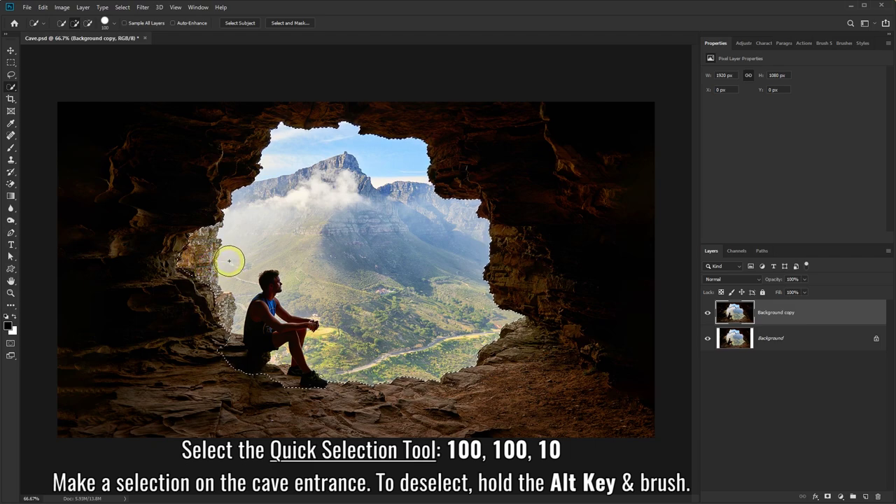
pyautogui.click(413, 305)
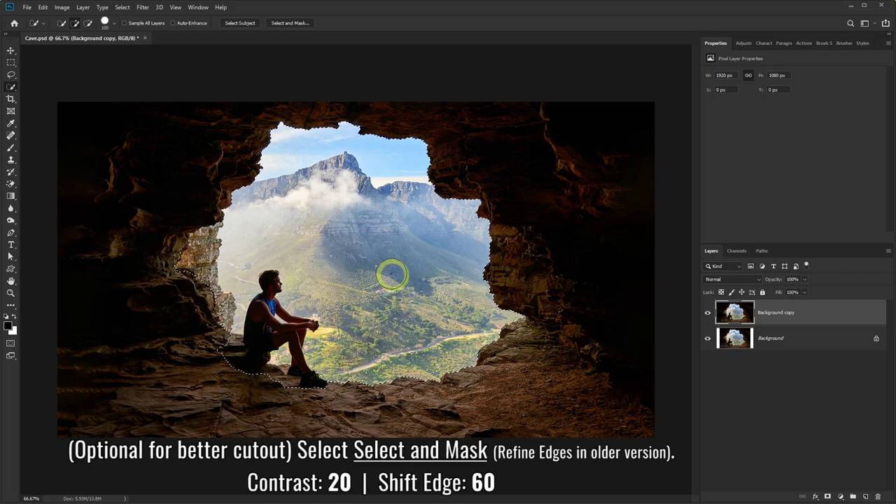
# In Select and Mask, set Contrast 20% and Shift Edge +60%, then apply
pyautogui.click(280, 25)
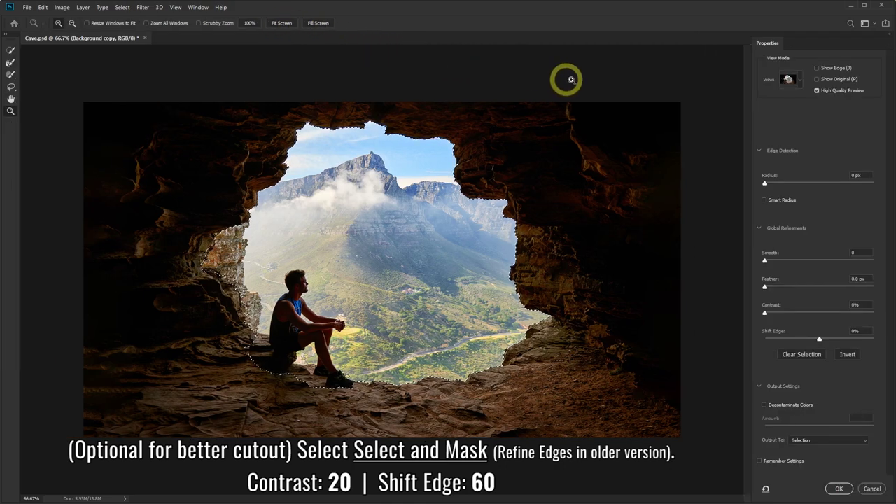
pyautogui.click(860, 305)
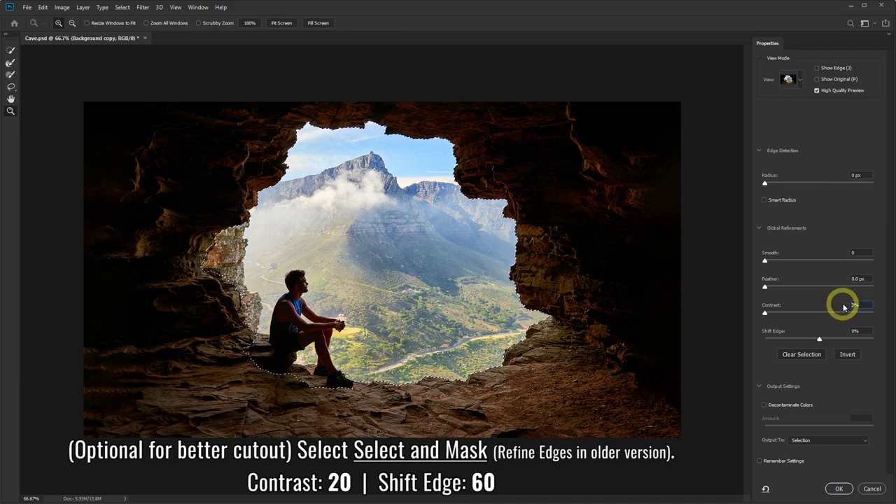
pyautogui.write('20')
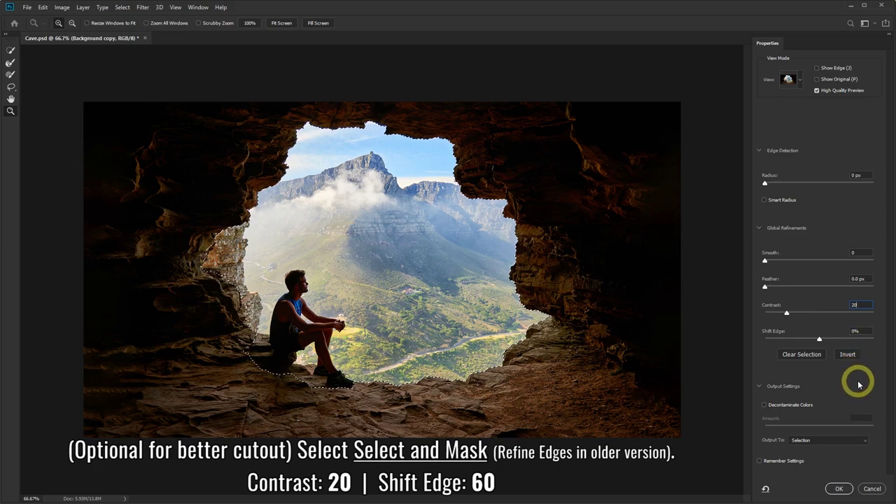
pyautogui.click(858, 331)
pyautogui.write('+60')
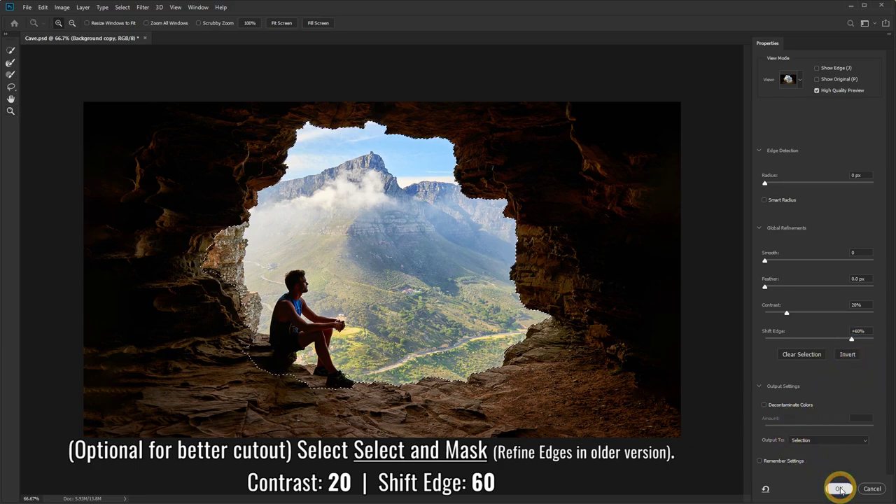
pyautogui.click(839, 488)
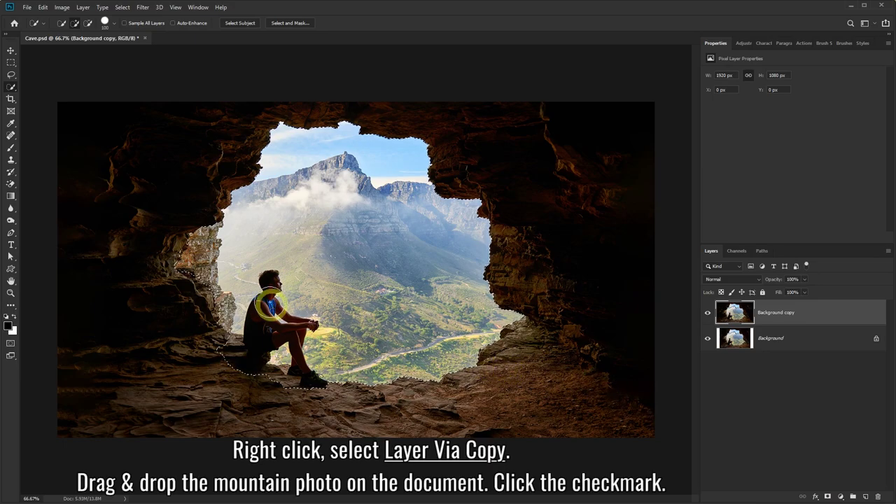
# Copy the opening to Layer 1 via Layer Via Copy and place the Mountain photo on top
pyautogui.rightClick(354, 187)
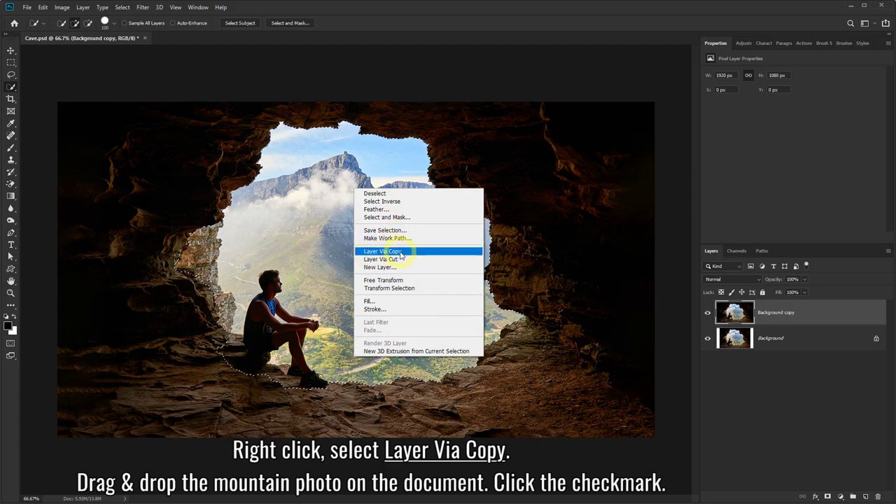
pyautogui.click(400, 252)
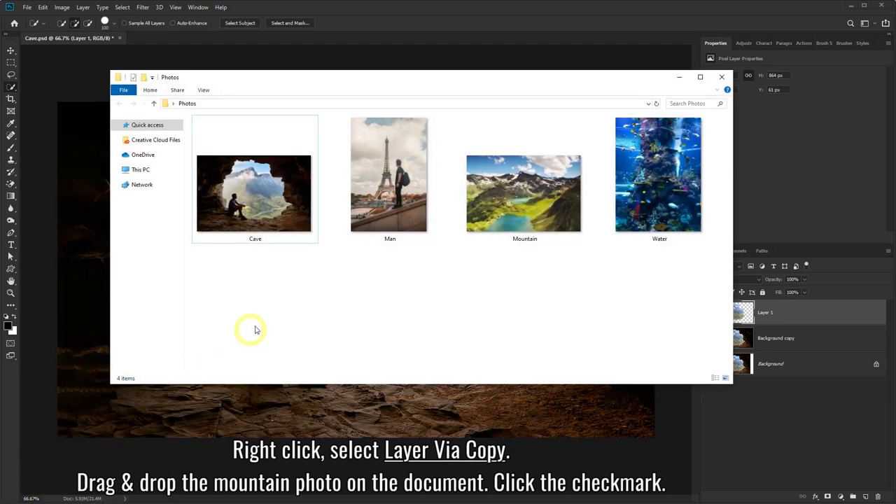
pyautogui.click(554, 191)
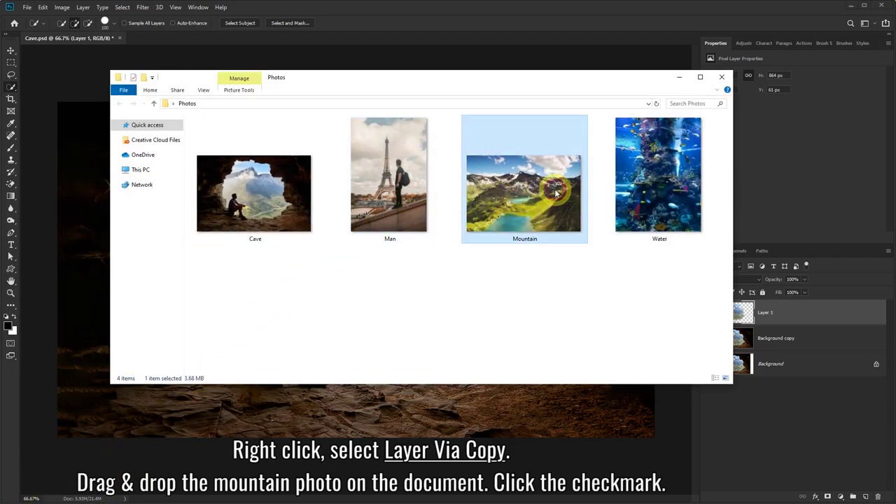
pyautogui.moveTo(545, 195); pyautogui.dragTo(273, 402)
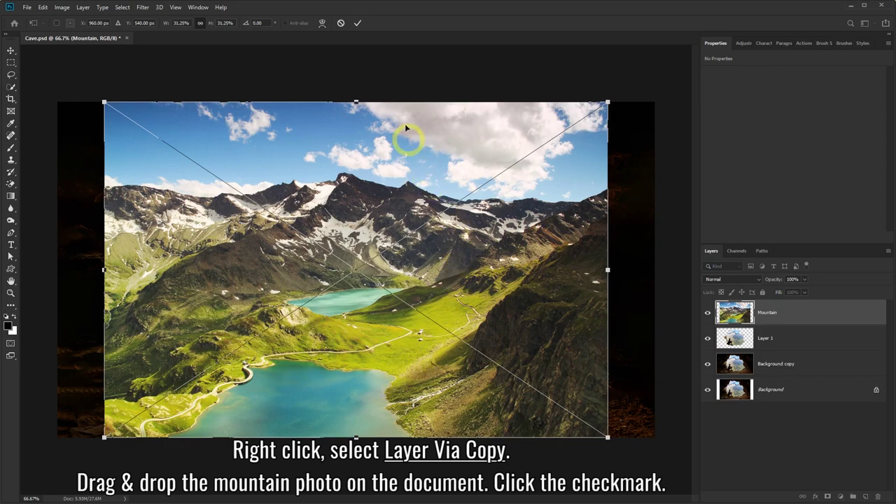
pyautogui.click(357, 25)
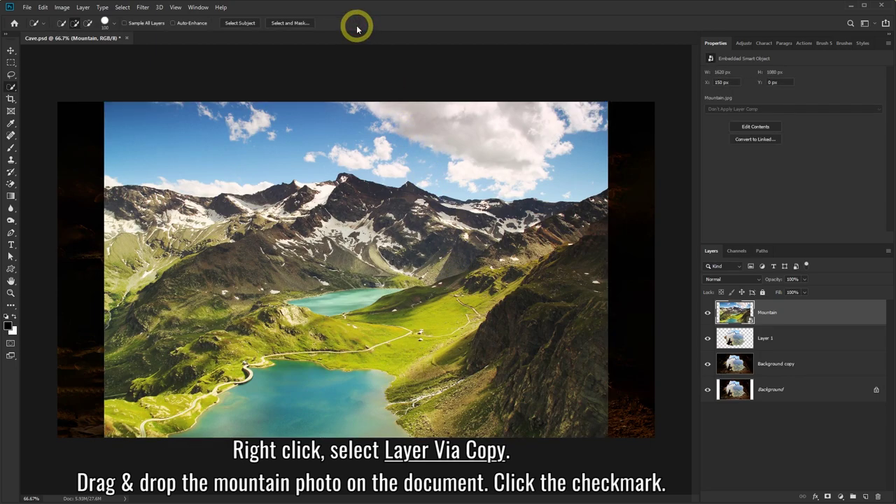
# Clip the Mountain layer to Layer 1, then shrink and shift it to fill the opening
pyautogui.rightClick(815, 311)
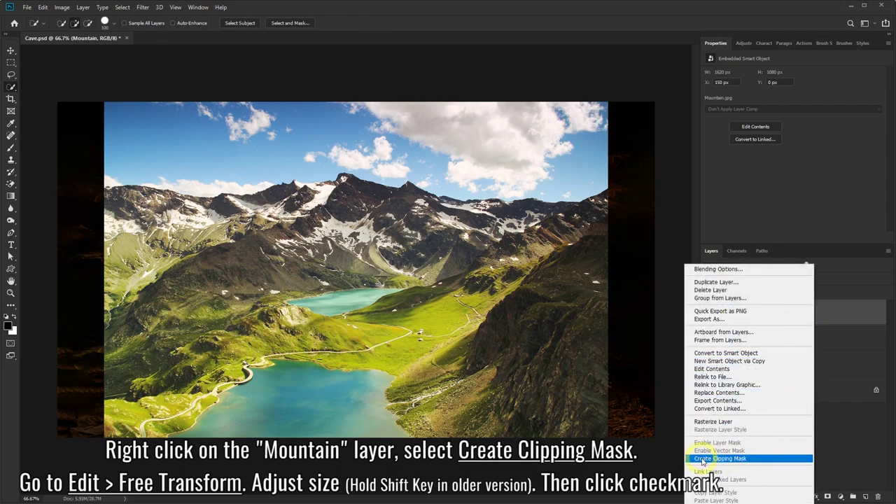
pyautogui.click(731, 459)
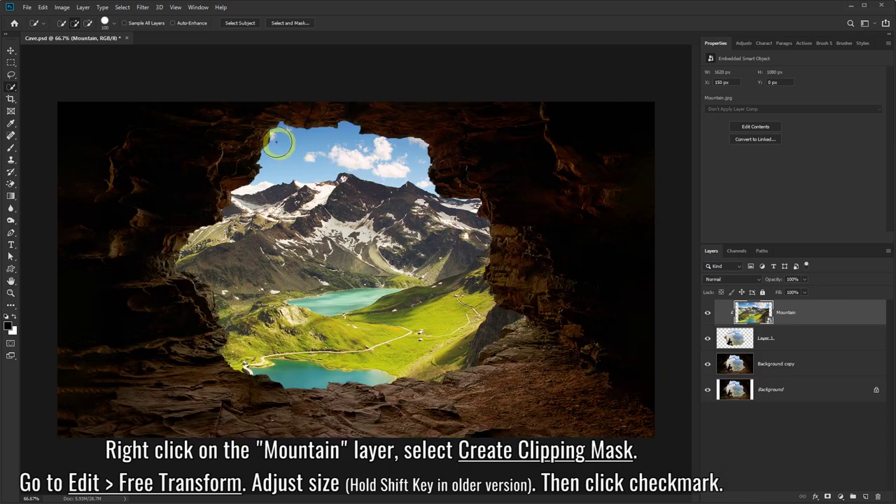
pyautogui.click(43, 7)
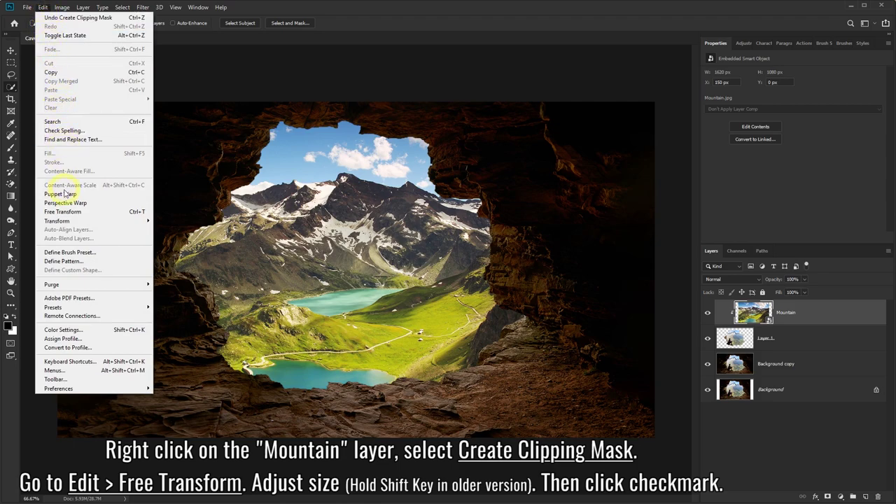
pyautogui.click(82, 212)
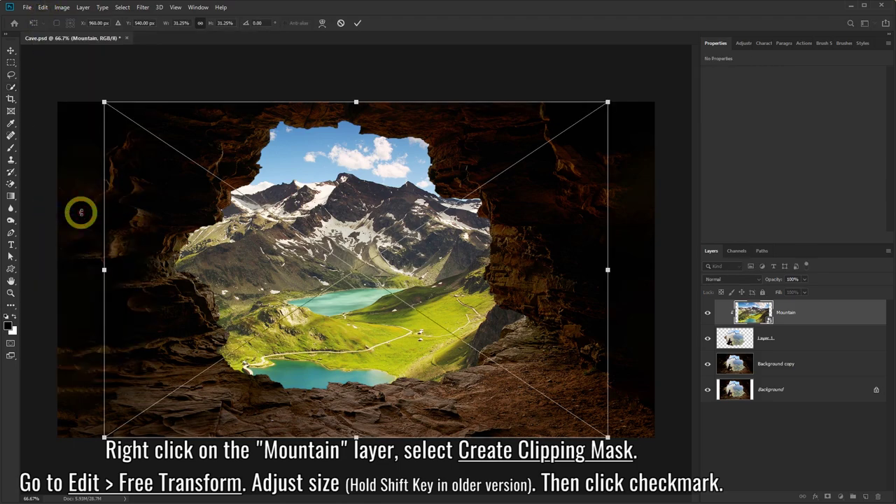
pyautogui.moveTo(103, 102); pyautogui.dragTo(123, 115)
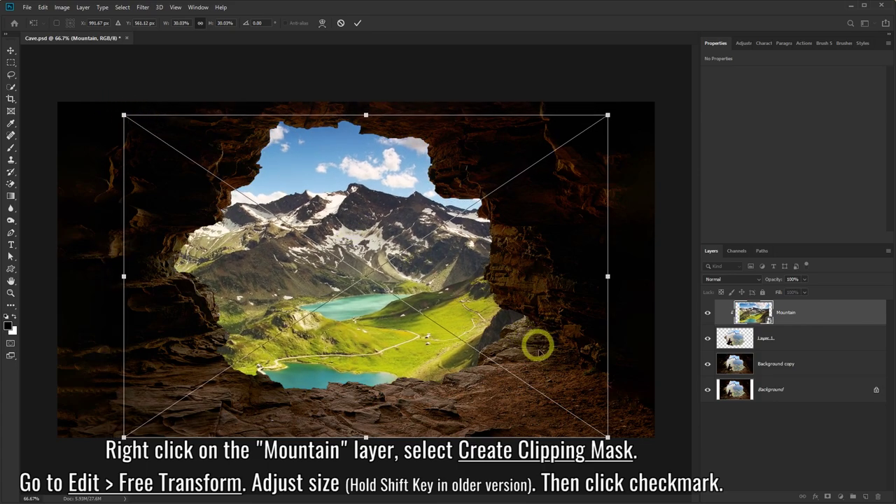
pyautogui.moveTo(608, 435)
pyautogui.mouseDown()
pyautogui.moveTo(515, 420)
pyautogui.moveTo(522, 425)
pyautogui.mouseUp()
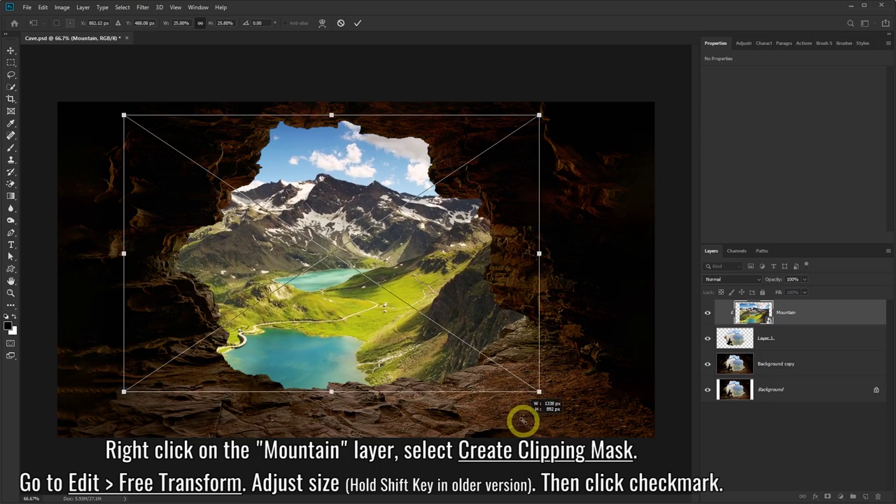
pyautogui.moveTo(454, 289); pyautogui.dragTo(492, 289)
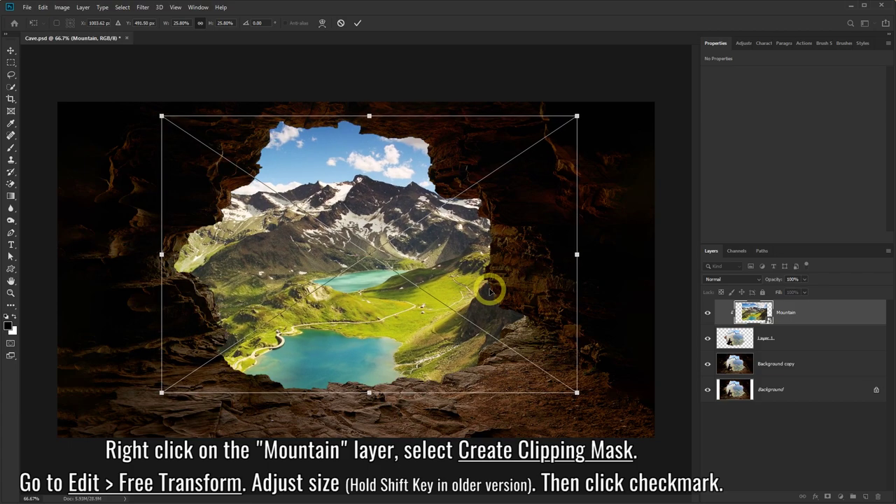
pyautogui.moveTo(363, 319); pyautogui.dragTo(362, 318)
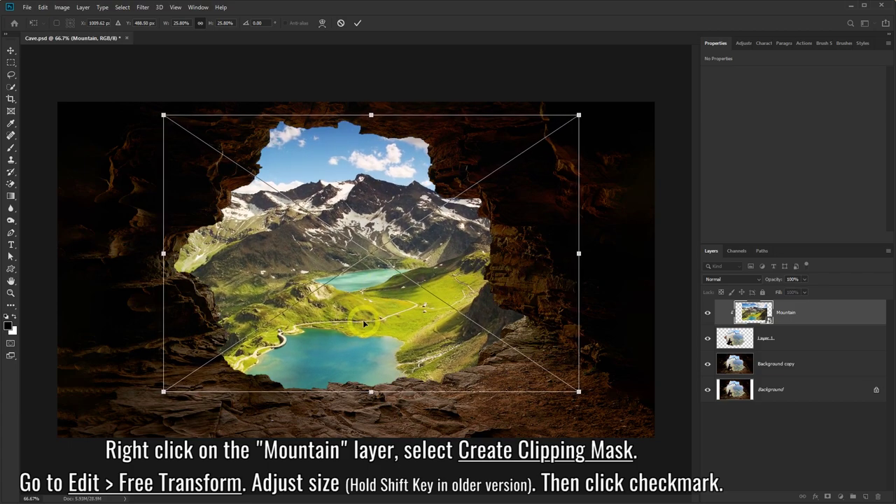
pyautogui.click(357, 23)
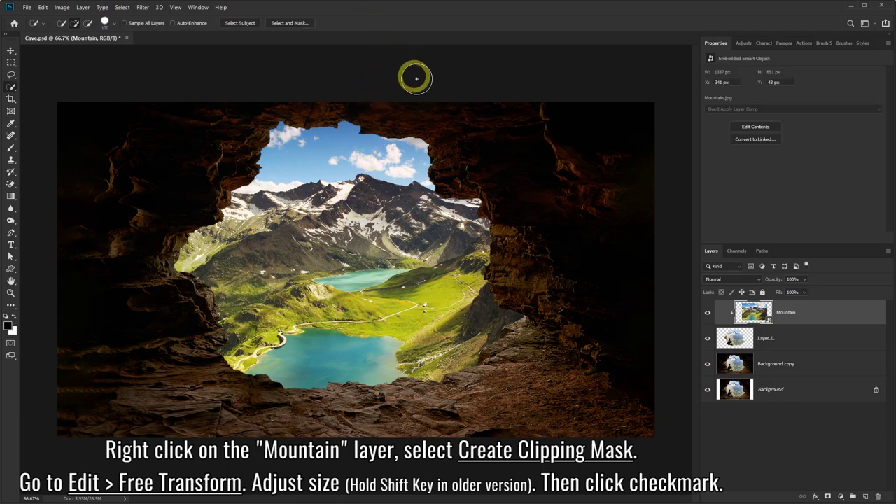
# Toggle the Mountain layer to compare, then open Man.jpg as a new document
pyautogui.click(707, 317)
pyautogui.click(707, 316)
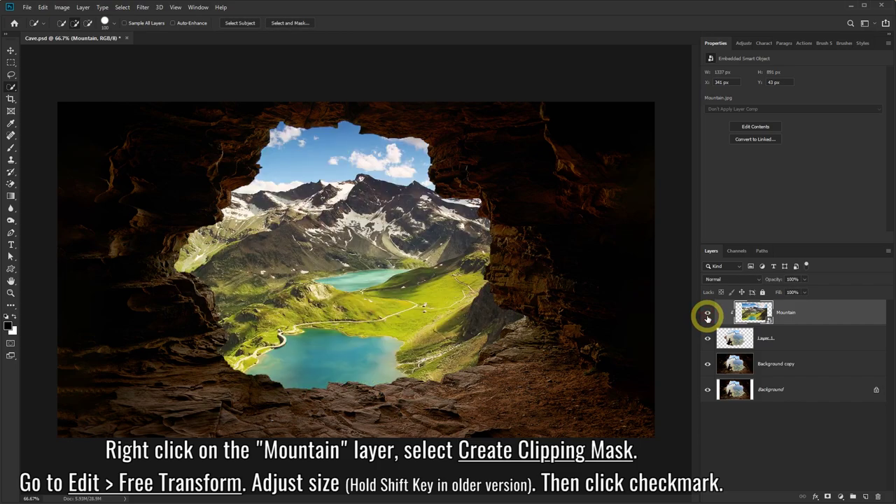
pyautogui.click(707, 316)
pyautogui.click(707, 316)
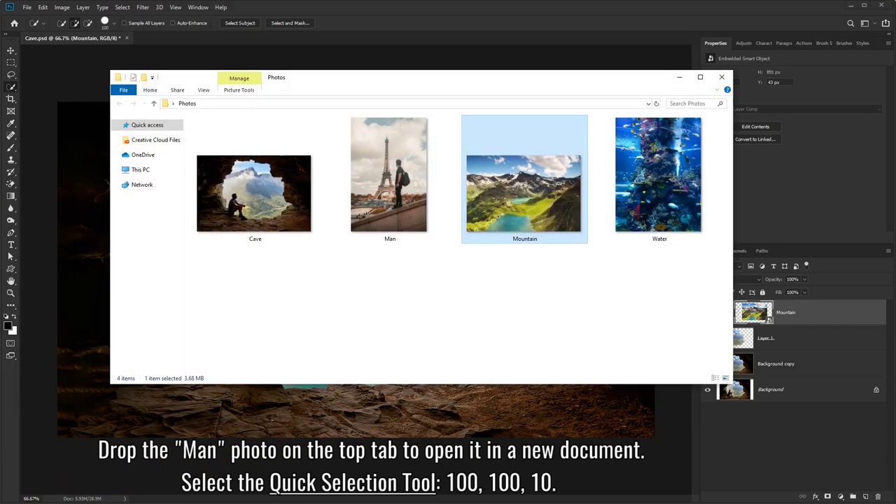
pyautogui.click(392, 186)
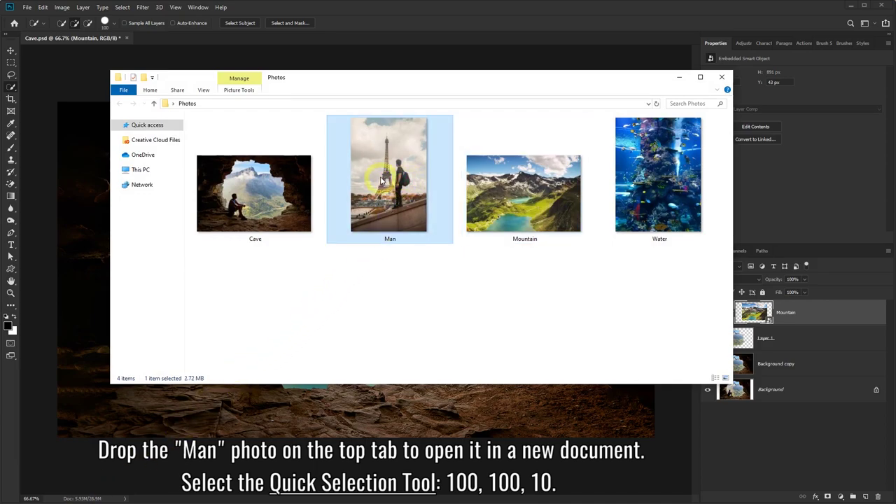
pyautogui.moveTo(388, 178)
pyautogui.mouseDown()
pyautogui.moveTo(142, 42)
pyautogui.moveTo(184, 35)
pyautogui.mouseUp()
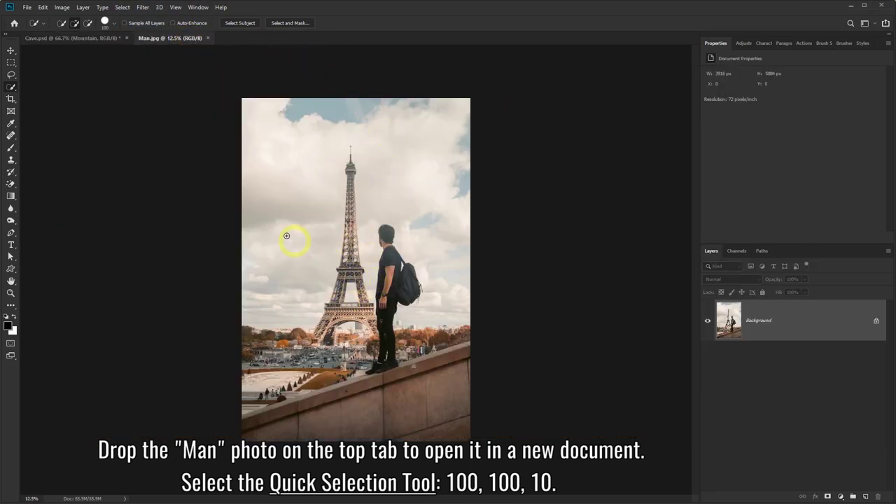
# Switch to the Quick Selection Tool and check its brush settings: size 100, hardness 100%, spacing 10%
pyautogui.rightClick(11, 87)
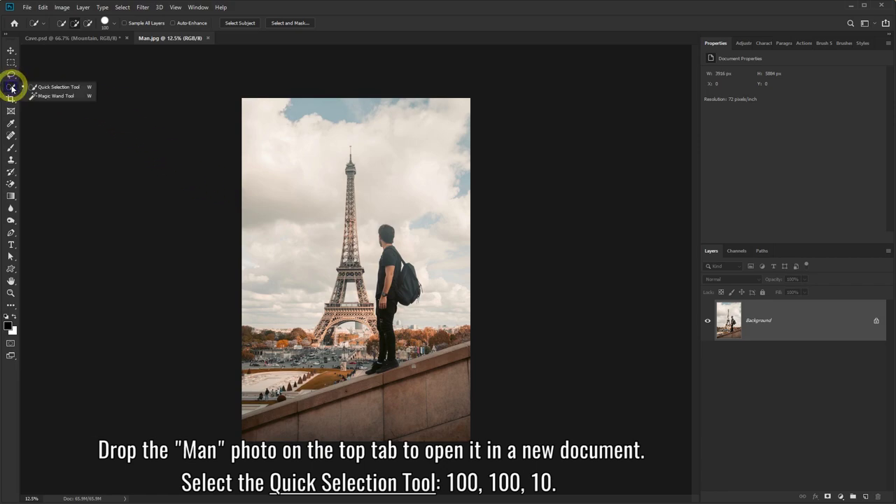
pyautogui.click(31, 86)
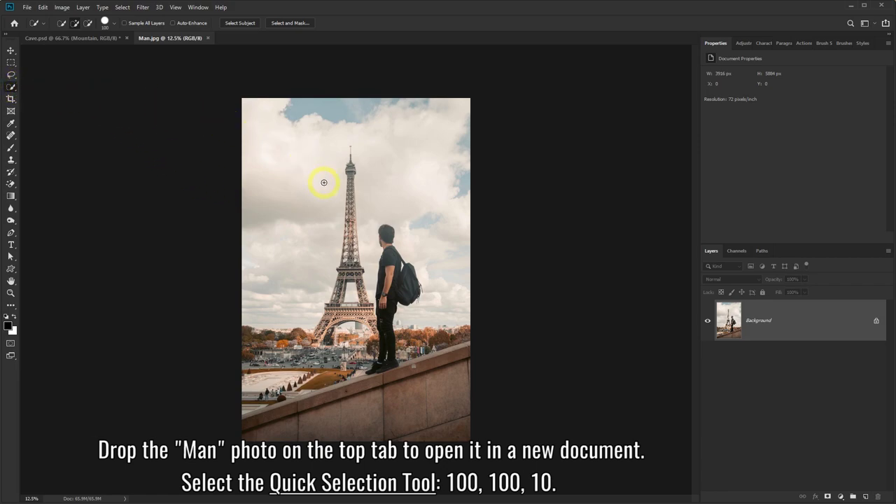
pyautogui.click(112, 24)
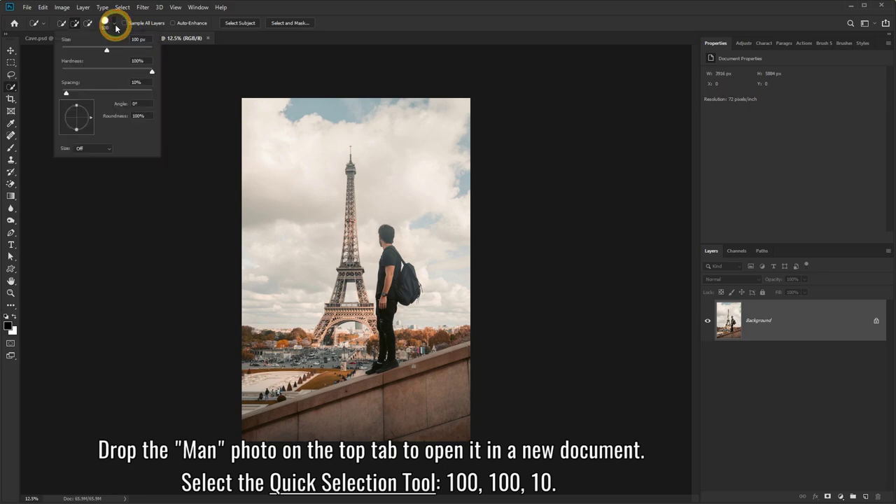
pyautogui.click(270, 11)
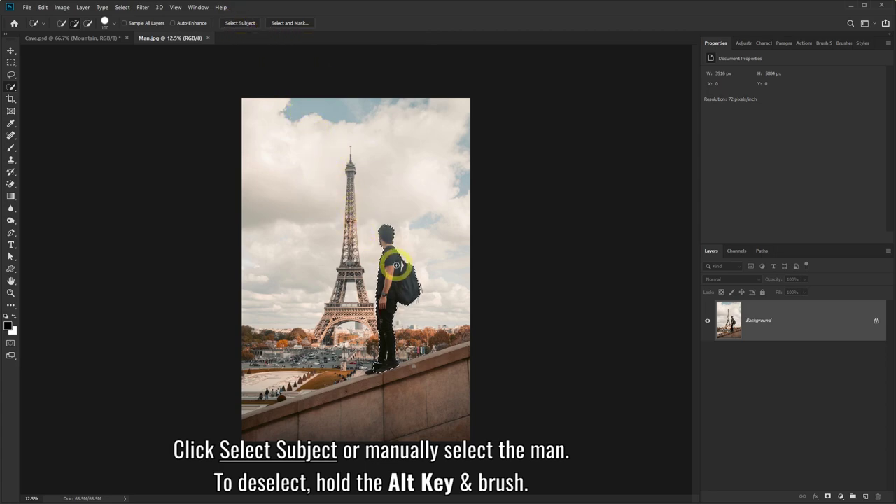
# Zoom in and brush over the man, adding his backpack and shoe heel to the selection
pyautogui.scroll(2, 397, 264)
pyautogui.scroll(2, 414, 300)
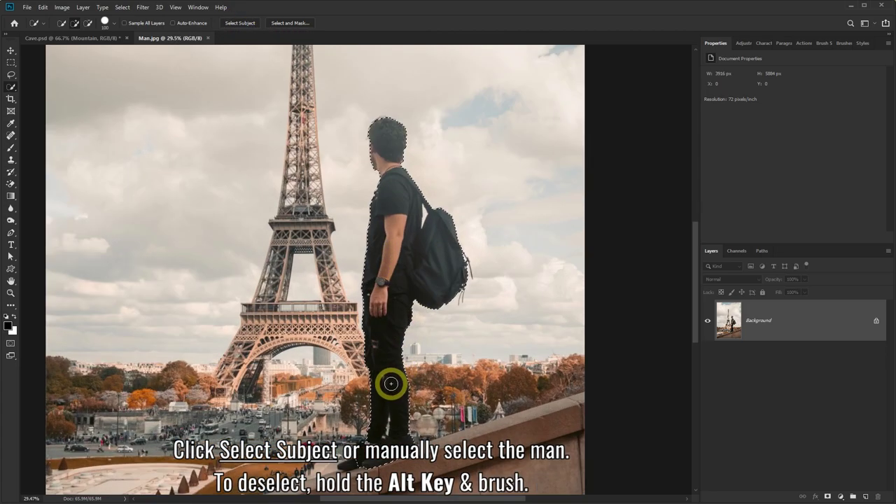
pyautogui.scroll(1, 454, 231)
pyautogui.scroll(1, 437, 138)
pyautogui.scroll(1, 399, 124)
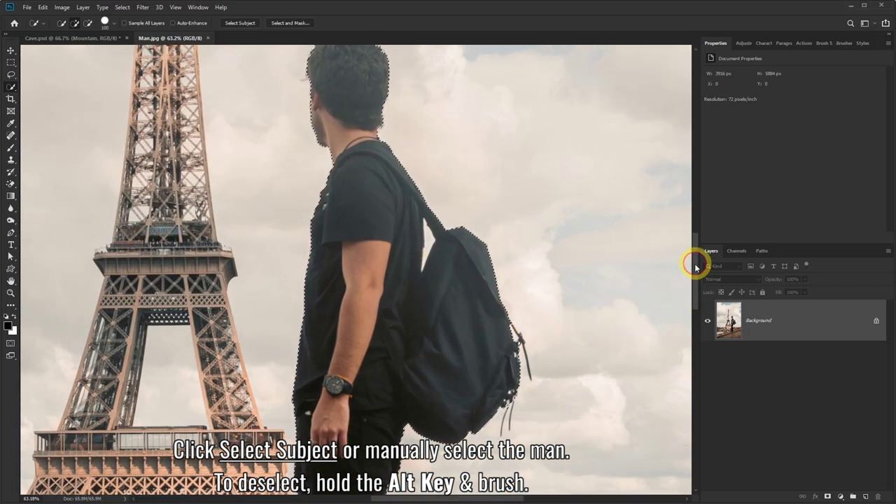
pyautogui.moveTo(693, 262); pyautogui.dragTo(702, 332)
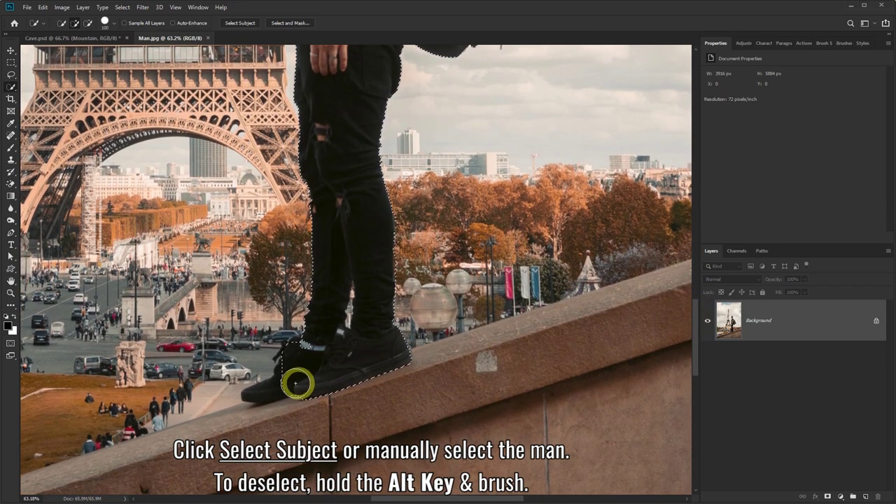
pyautogui.moveTo(269, 388)
pyautogui.mouseDown()
pyautogui.moveTo(291, 380)
pyautogui.moveTo(259, 365)
pyautogui.mouseUp()
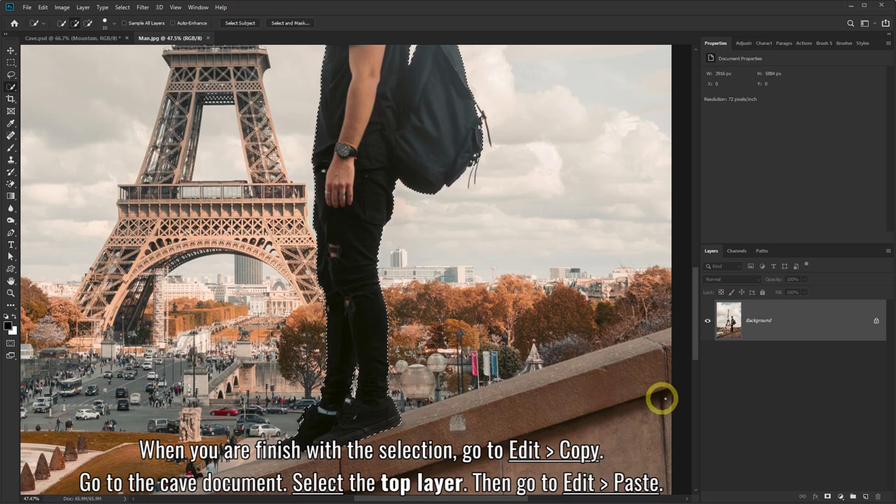
pyautogui.moveTo(693, 354); pyautogui.dragTo(690, 291)
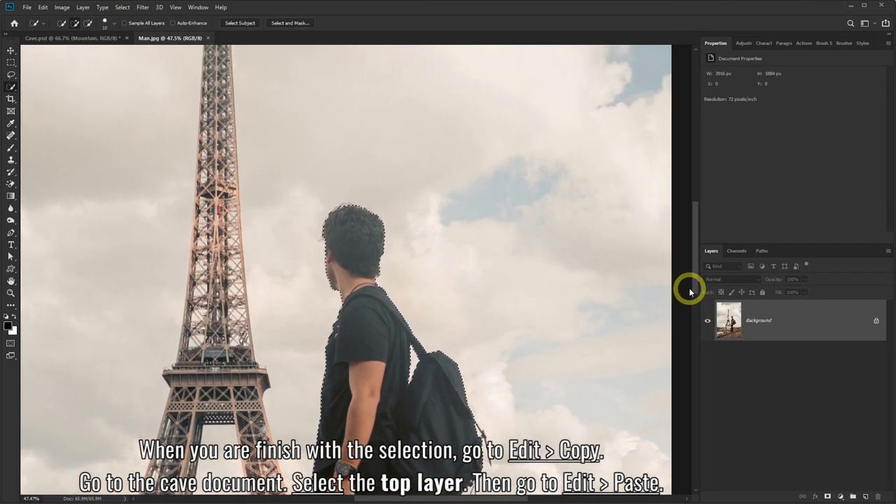
# Copy the selected man and paste him into Cave.psd above the Mountain layer
pyautogui.click(42, 8)
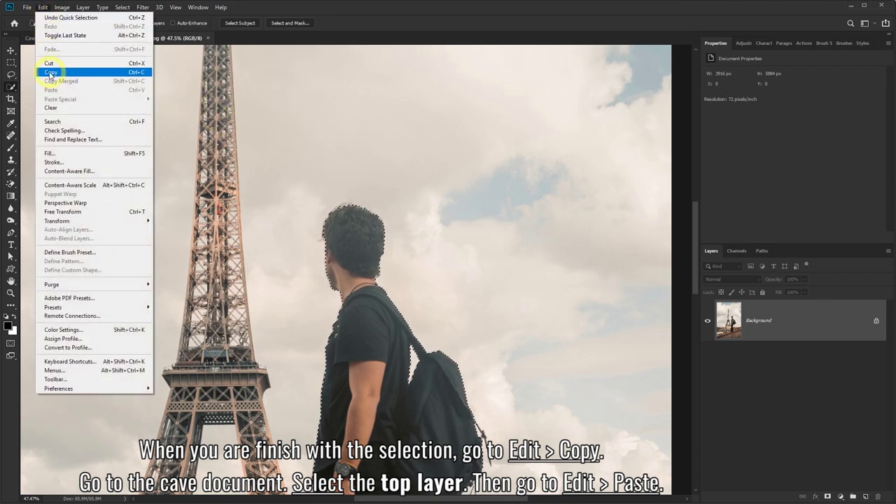
pyautogui.click(73, 74)
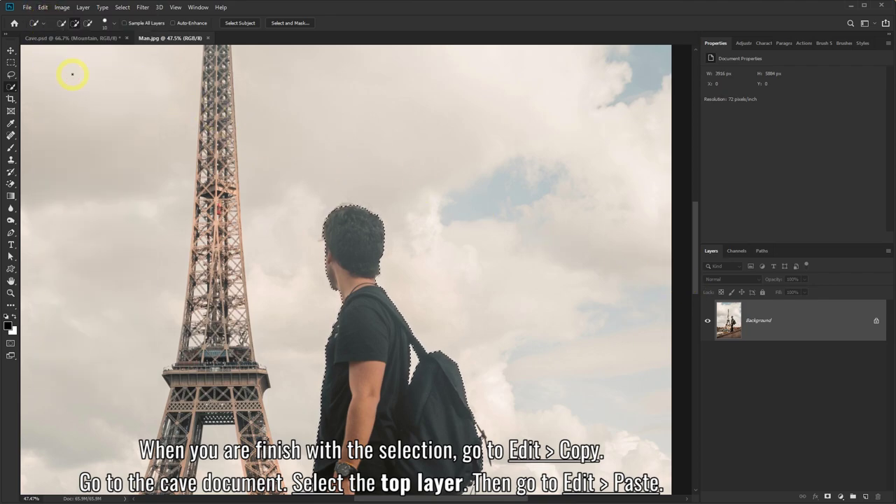
pyautogui.click(76, 39)
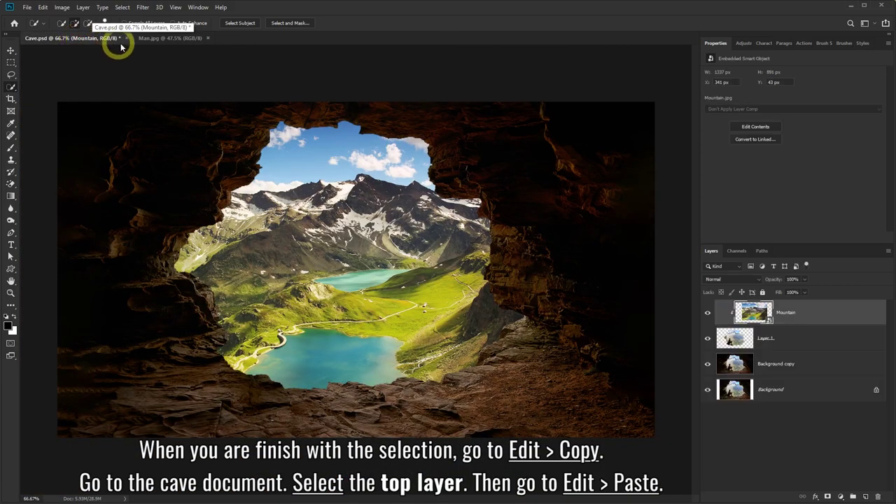
pyautogui.click(814, 311)
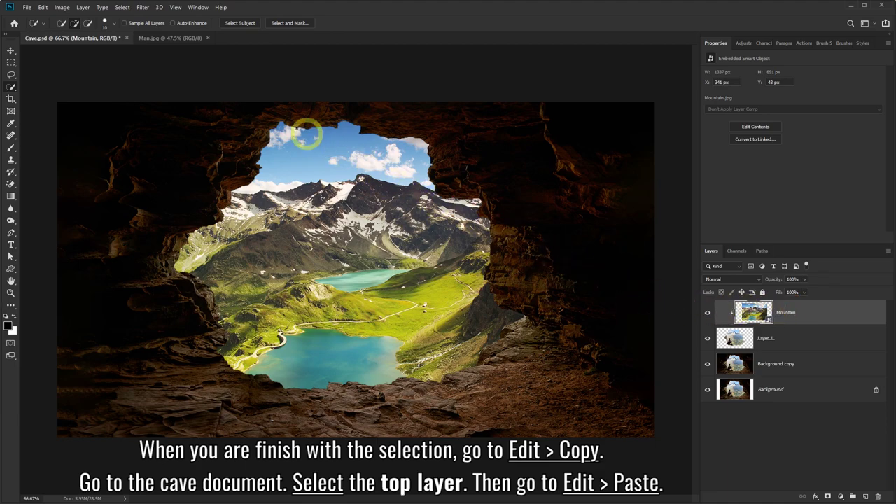
pyautogui.click(43, 8)
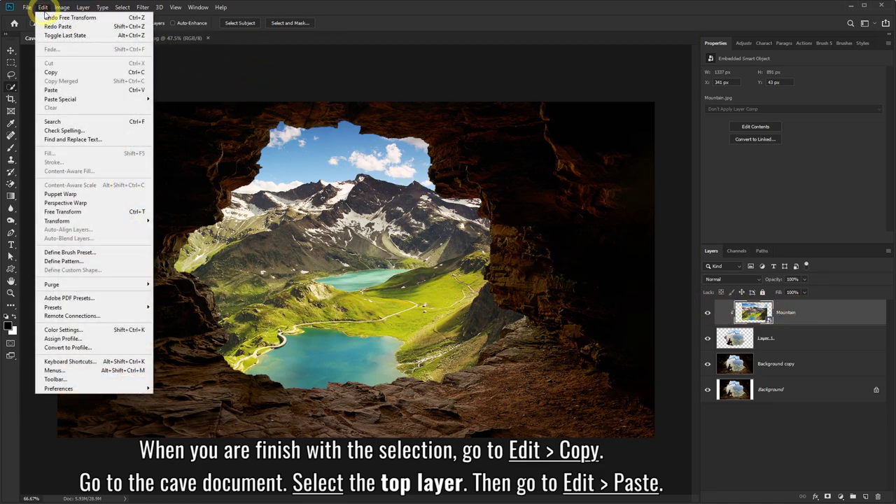
pyautogui.click(84, 91)
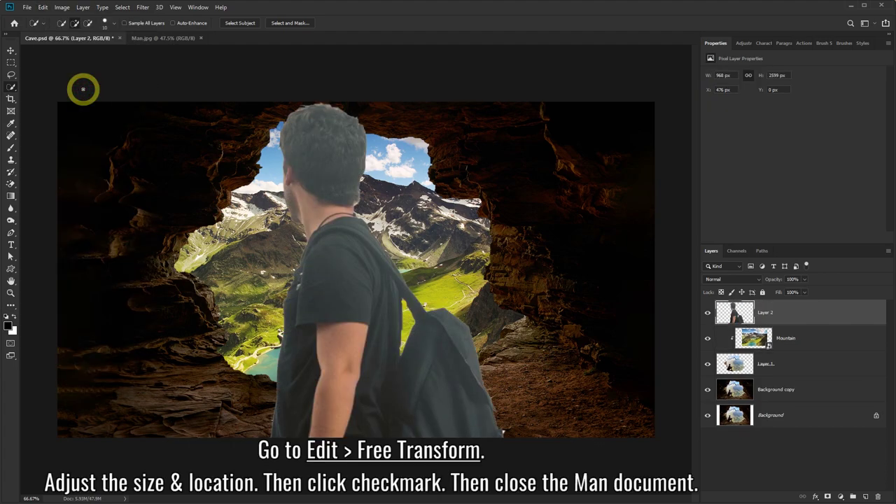
# Free Transform the man to about 26%, place him on the ledge, and tilt him about -1.3°
pyautogui.click(43, 7)
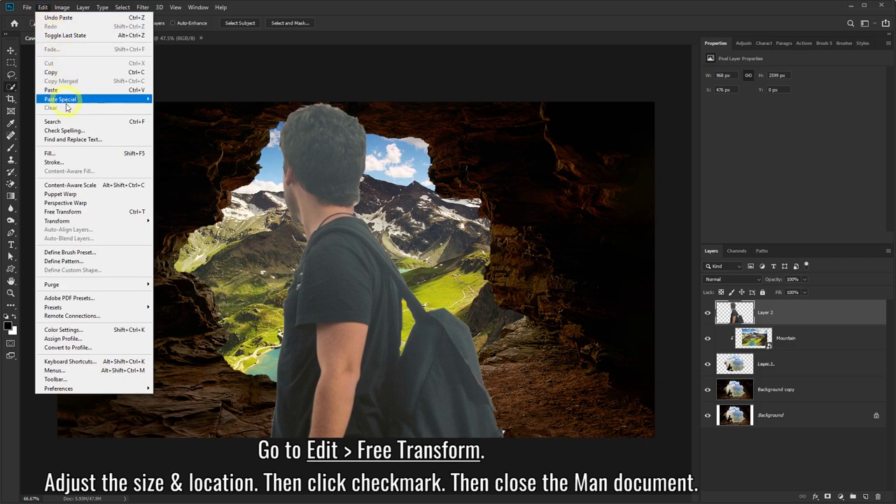
pyautogui.click(63, 212)
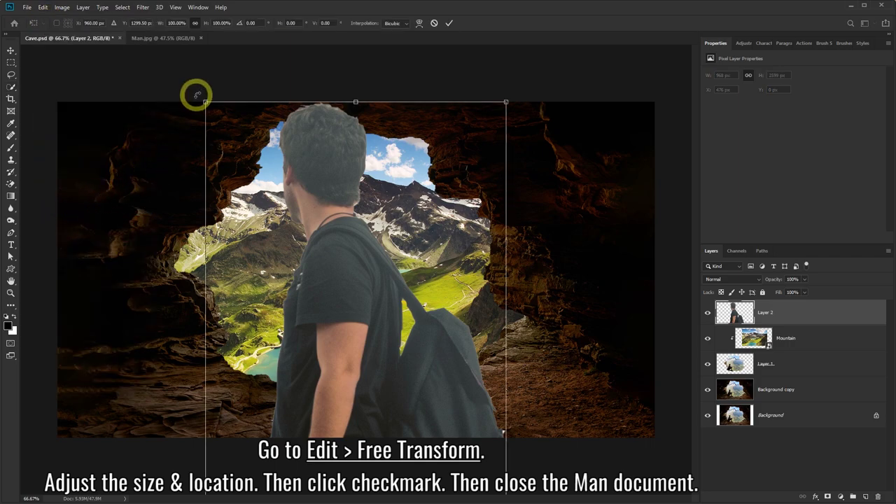
pyautogui.moveTo(205, 103)
pyautogui.mouseDown()
pyautogui.moveTo(304, 250)
pyautogui.moveTo(341, 362)
pyautogui.moveTo(344, 256)
pyautogui.moveTo(316, 156)
pyautogui.mouseUp()
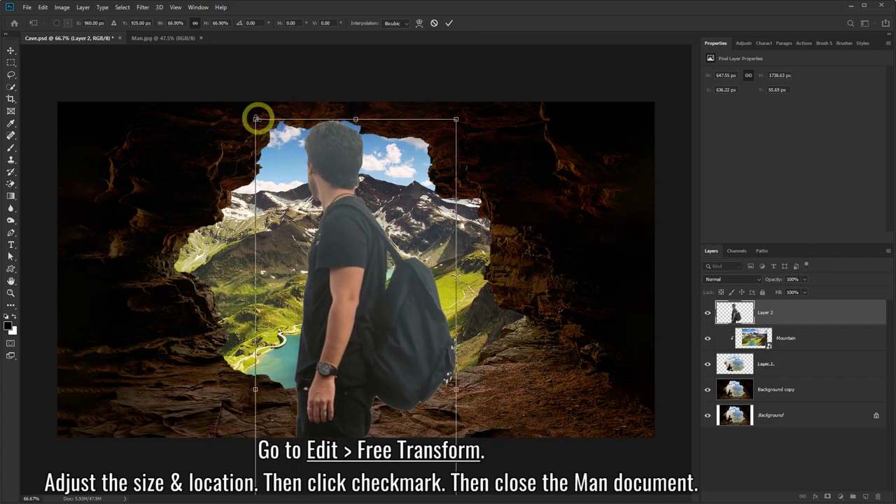
pyautogui.moveTo(256, 116); pyautogui.dragTo(380, 340)
pyautogui.moveTo(389, 394); pyautogui.dragTo(340, 193)
pyautogui.moveTo(291, 156)
pyautogui.mouseDown()
pyautogui.moveTo(341, 210)
pyautogui.moveTo(366, 260)
pyautogui.mouseUp()
pyautogui.moveTo(374, 314)
pyautogui.mouseDown()
pyautogui.moveTo(356, 248)
pyautogui.moveTo(366, 259)
pyautogui.mouseUp()
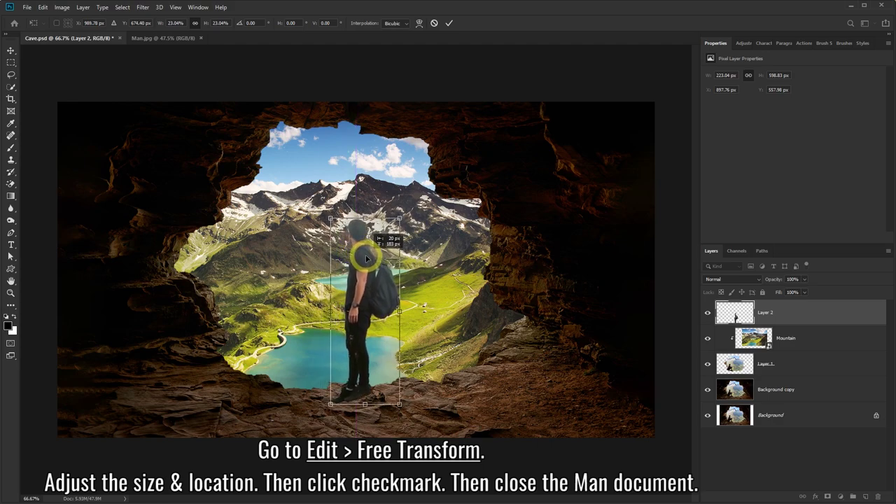
pyautogui.moveTo(398, 219); pyautogui.dragTo(397, 221)
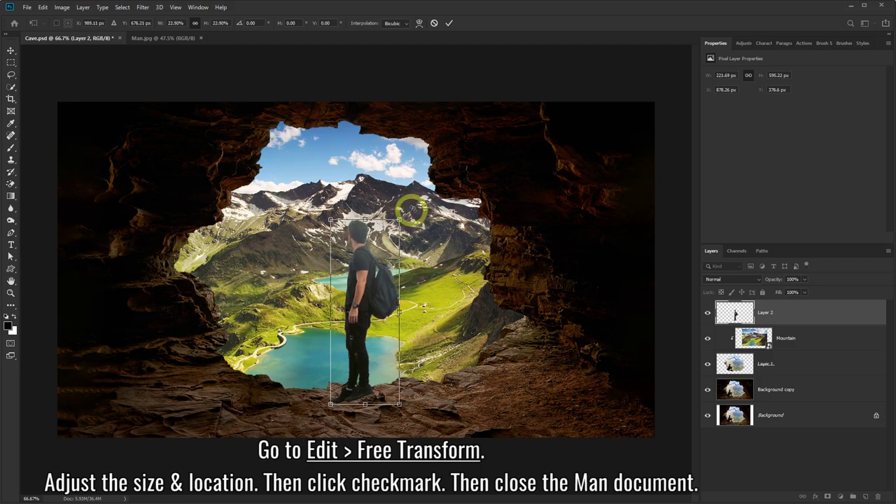
pyautogui.moveTo(415, 203); pyautogui.dragTo(413, 206)
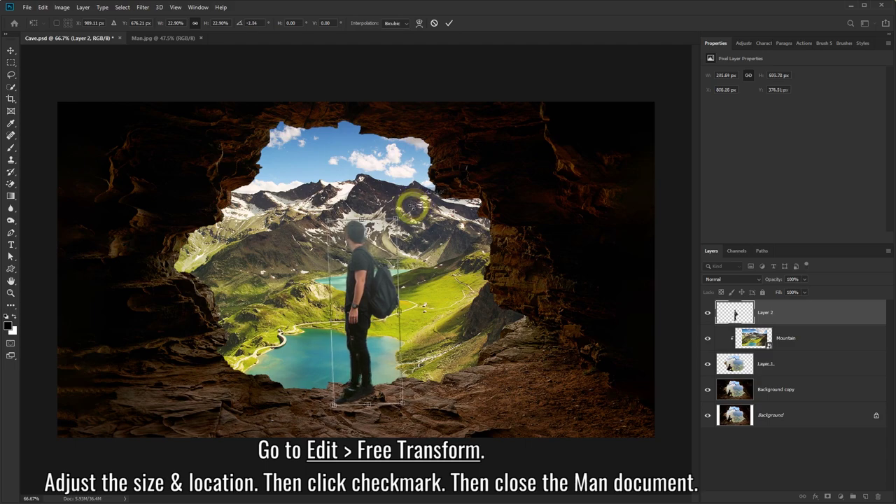
pyautogui.click(448, 23)
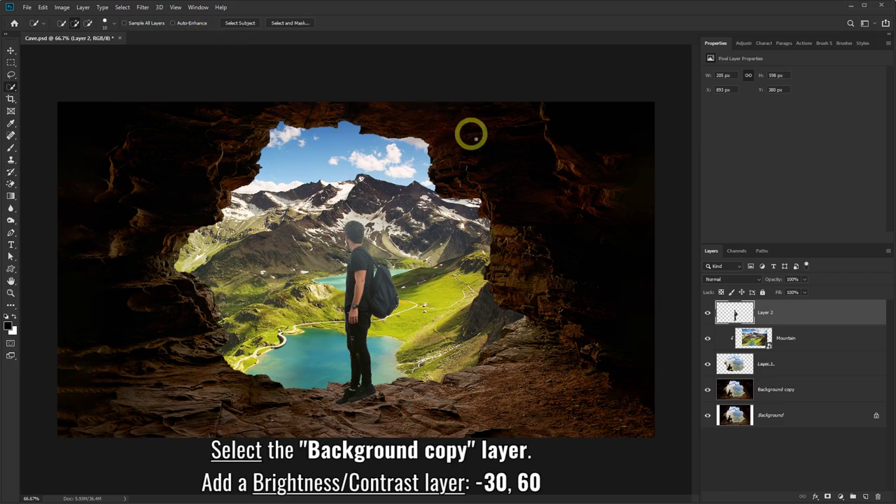
# Add a Brightness/Contrast layer above Background copy with brightness -30 and contrast 60, then compare it on and off
pyautogui.click(792, 396)
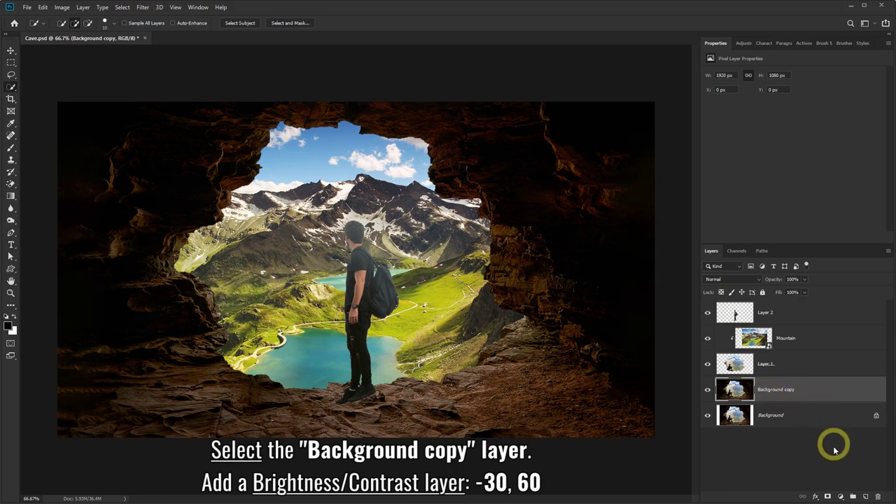
pyautogui.click(840, 496)
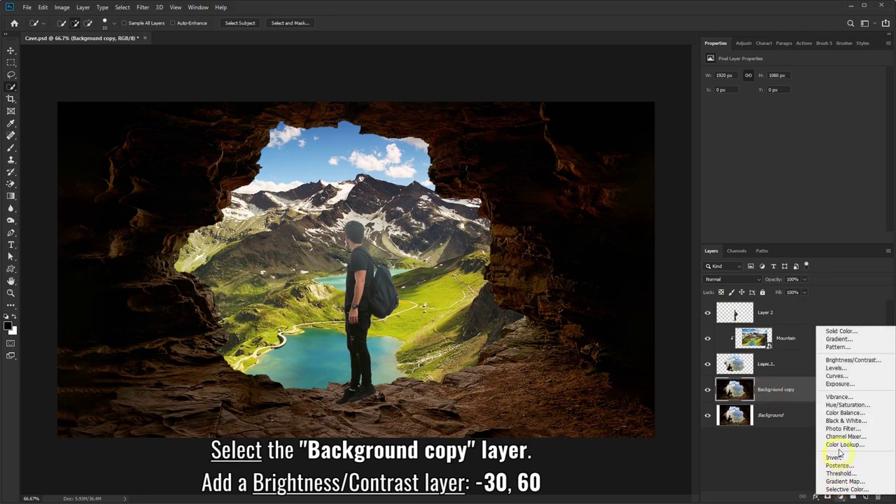
pyautogui.click(854, 359)
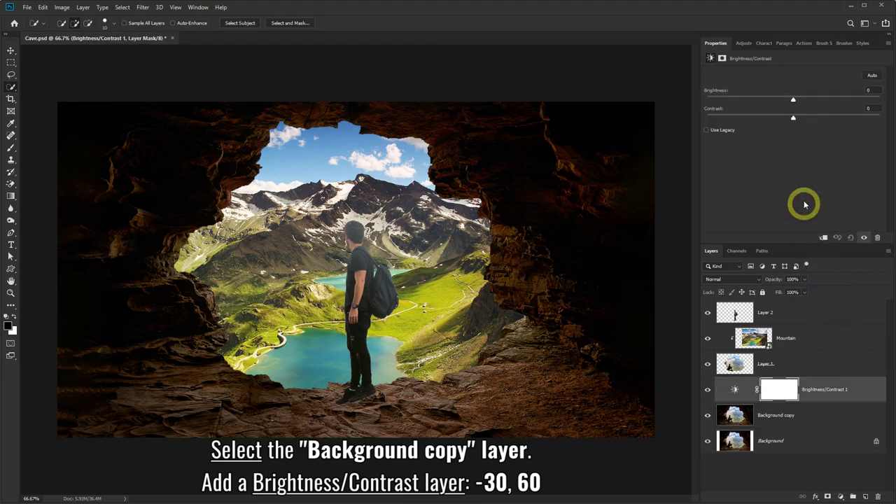
pyautogui.moveTo(793, 101); pyautogui.dragTo(772, 102)
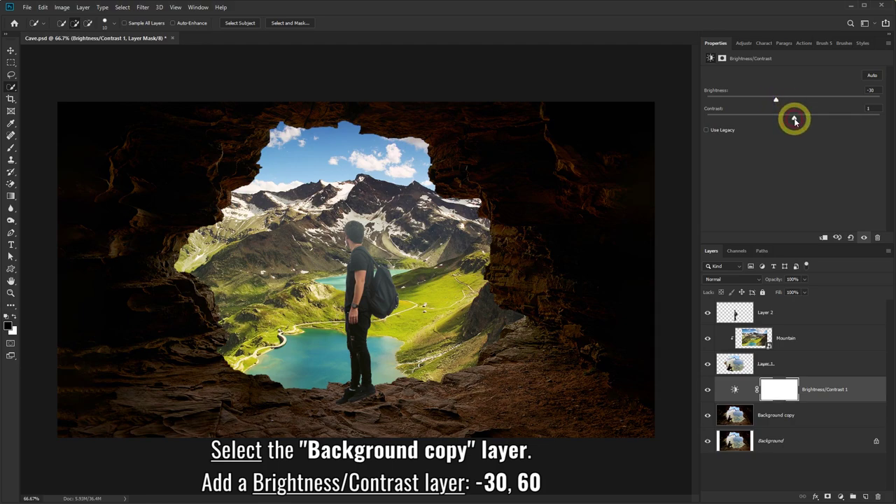
pyautogui.moveTo(794, 120)
pyautogui.mouseDown()
pyautogui.moveTo(854, 121)
pyautogui.moveTo(844, 120)
pyautogui.mouseUp()
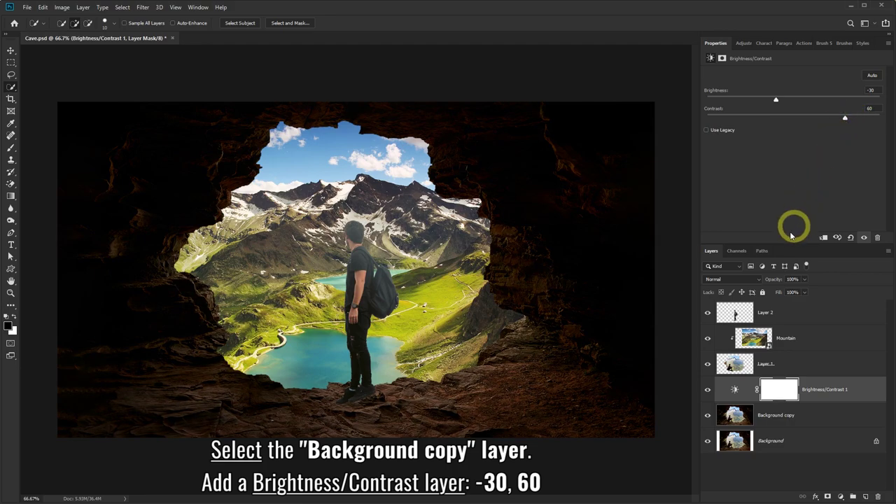
pyautogui.click(708, 390)
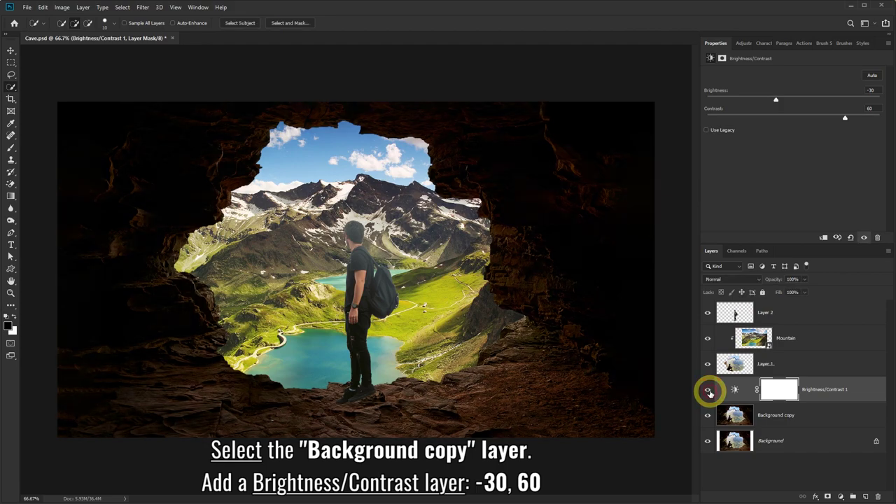
pyautogui.click(708, 390)
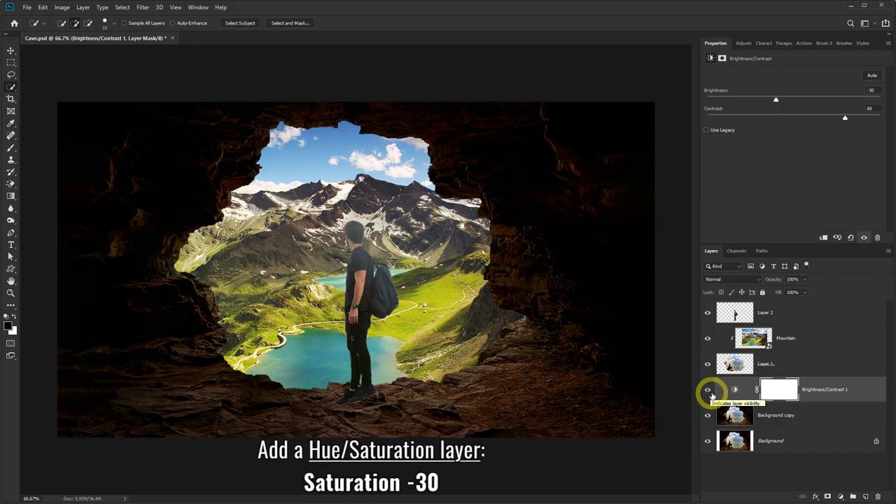
# Add a Hue/Saturation 1 adjustment at Saturation -30, toggling its visibility to compare
pyautogui.click(841, 497)
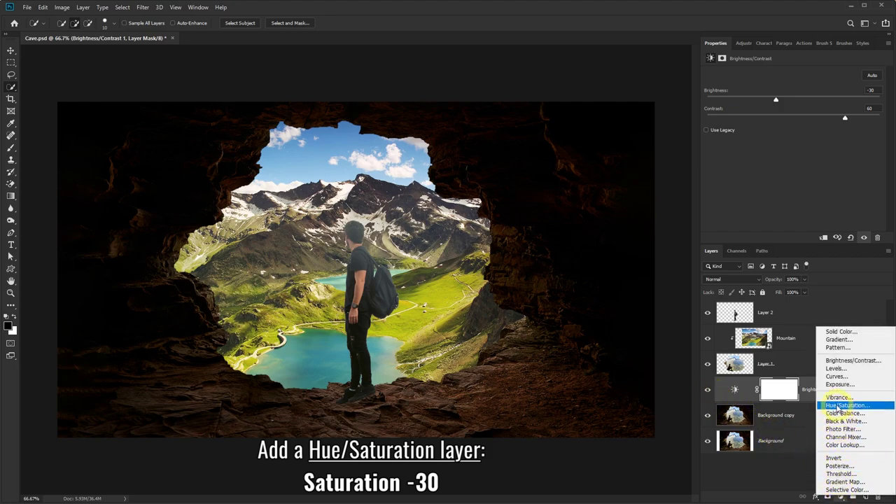
pyautogui.click(848, 405)
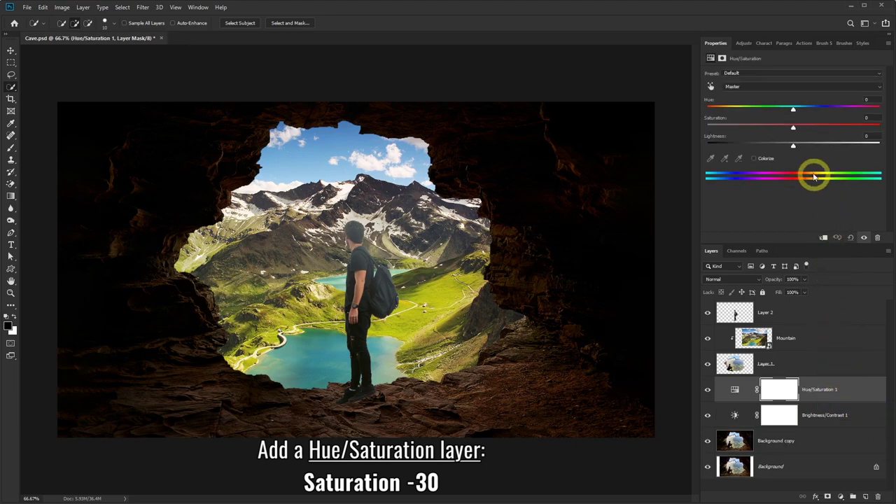
pyautogui.moveTo(793, 129); pyautogui.dragTo(769, 131)
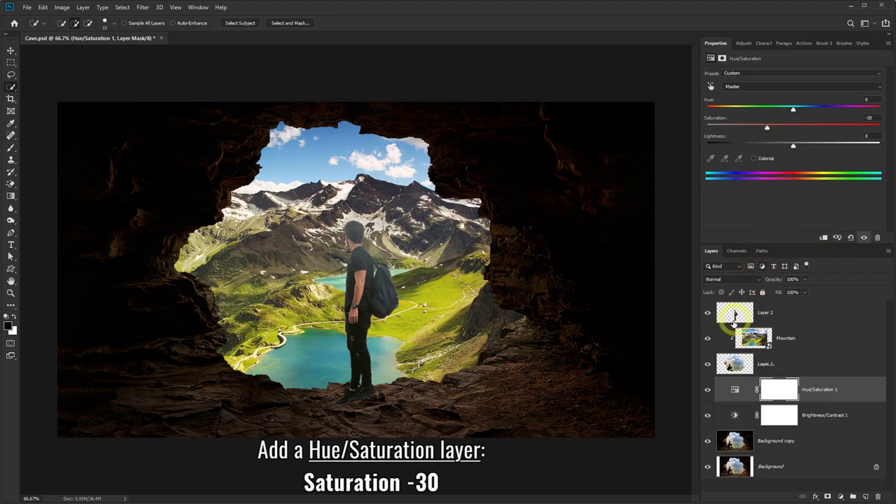
pyautogui.click(708, 389)
pyautogui.click(707, 389)
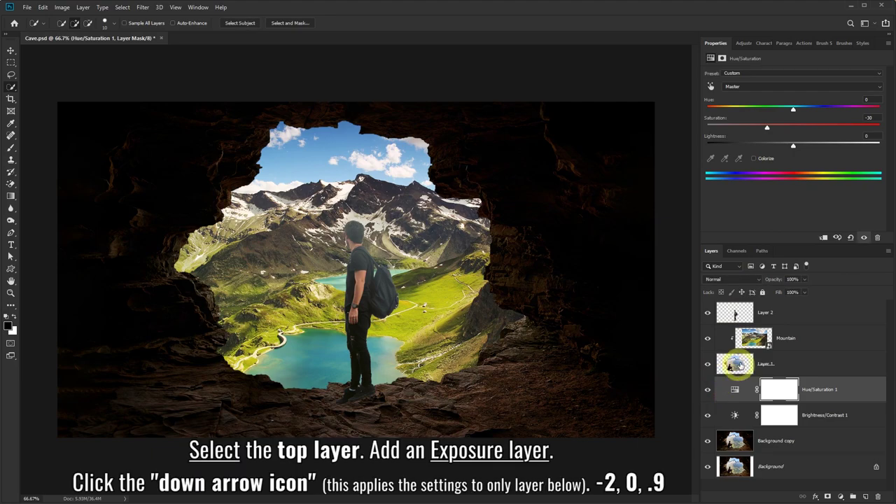
# Add an Exposure adjustment clipped to Layer 2 with exposure -2, offset 0, gamma 0.90
pyautogui.click(788, 313)
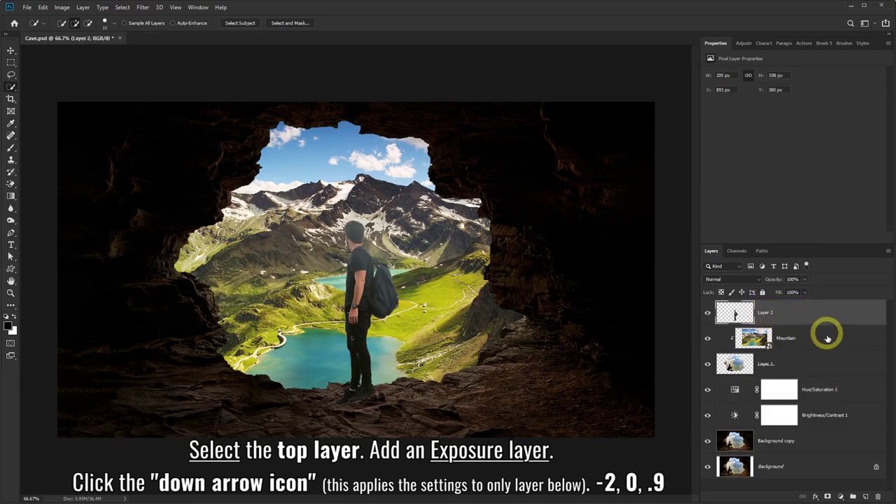
pyautogui.click(843, 497)
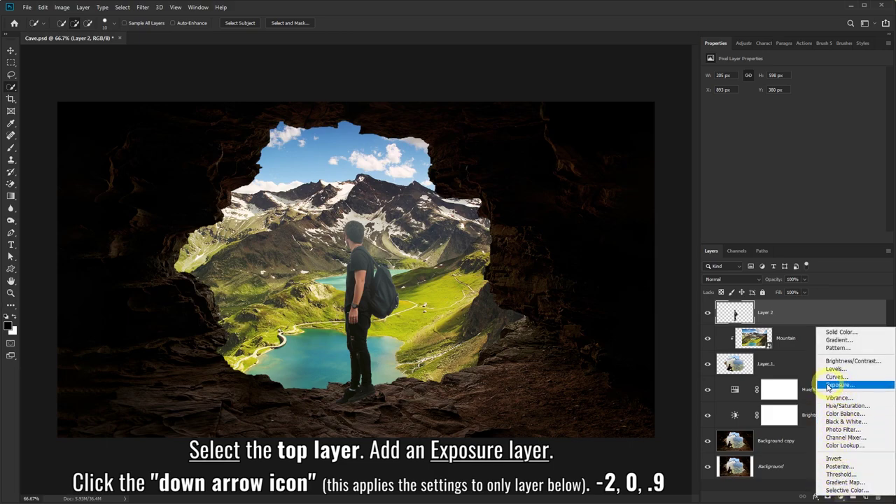
pyautogui.click(852, 389)
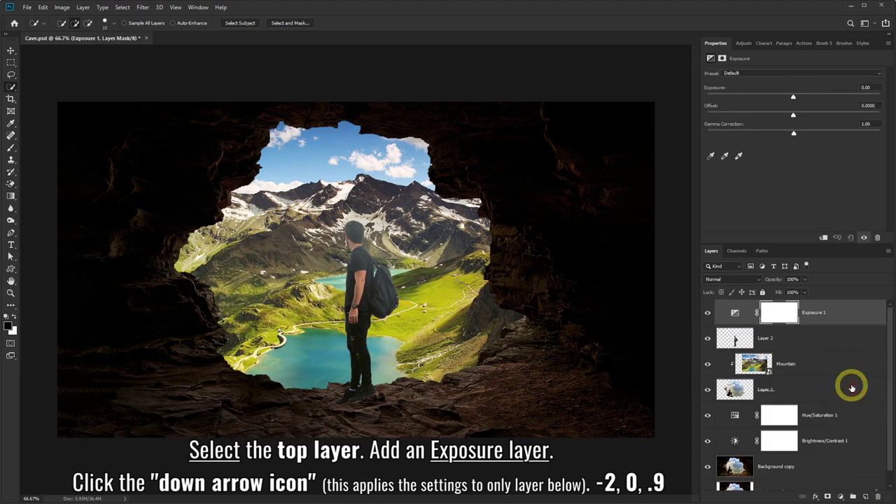
pyautogui.click(824, 238)
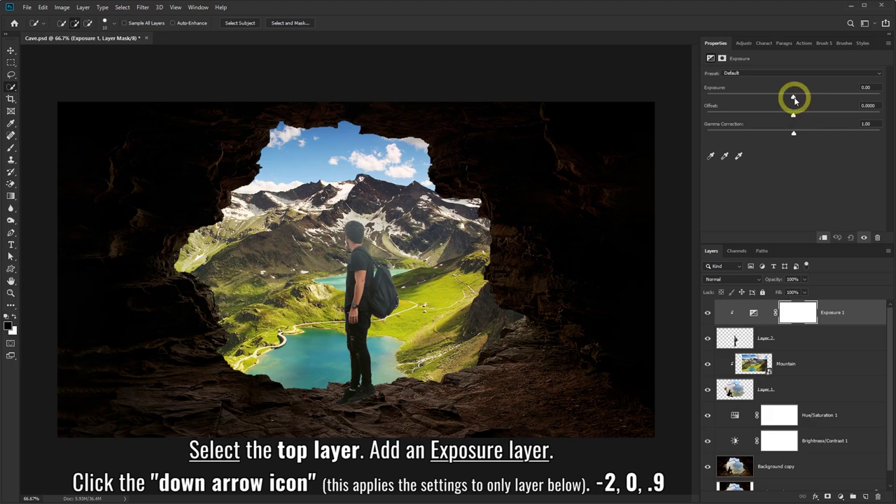
pyautogui.moveTo(795, 100); pyautogui.dragTo(767, 99)
pyautogui.click(854, 88)
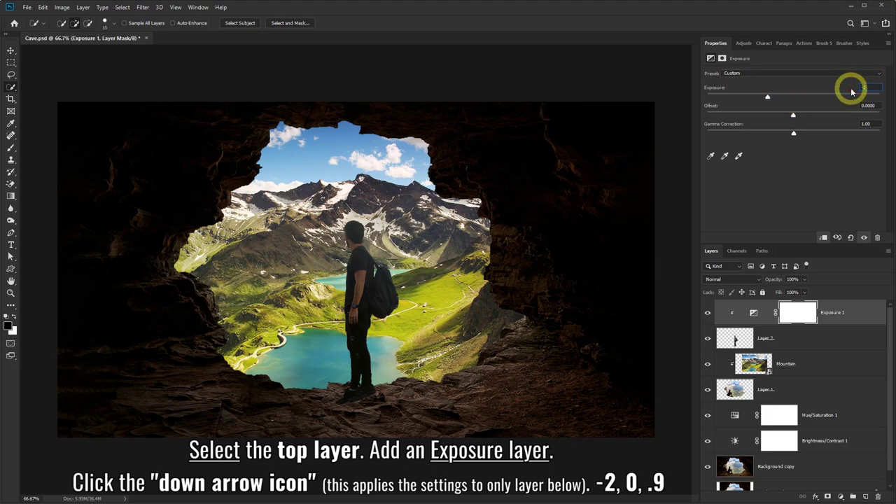
pyautogui.write('-2')
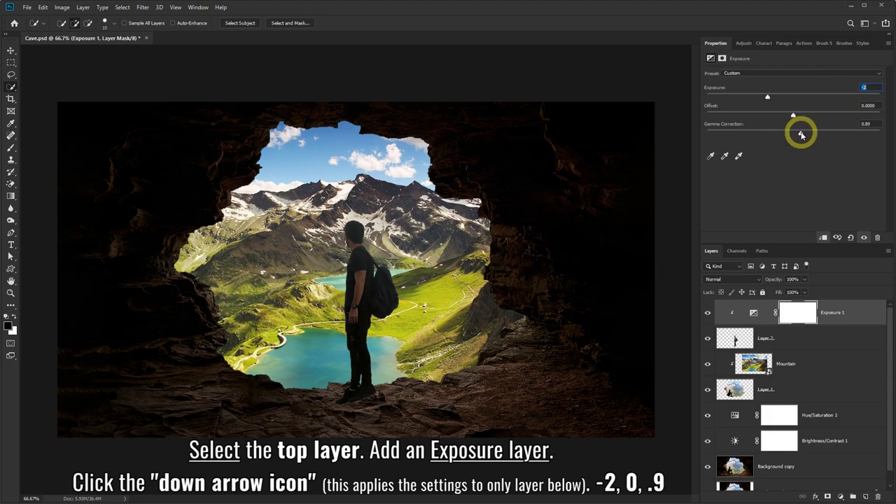
pyautogui.moveTo(804, 135); pyautogui.dragTo(809, 135)
pyautogui.click(707, 315)
pyautogui.click(707, 315)
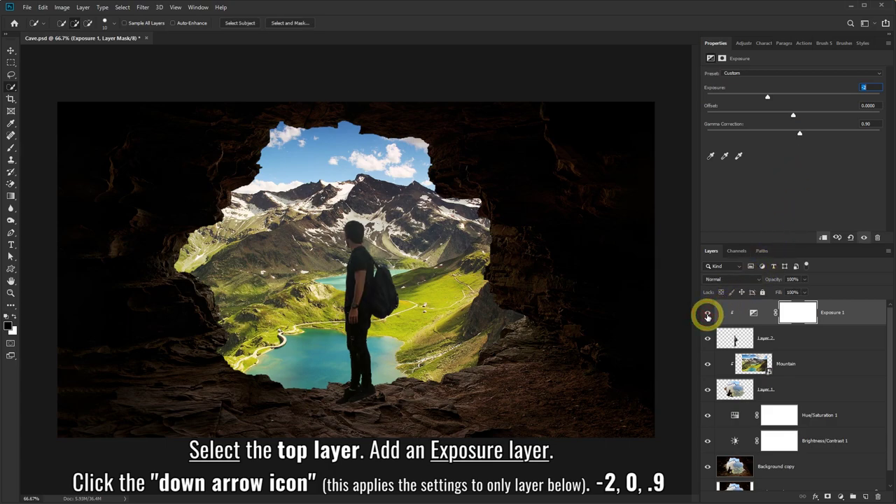
pyautogui.click(708, 315)
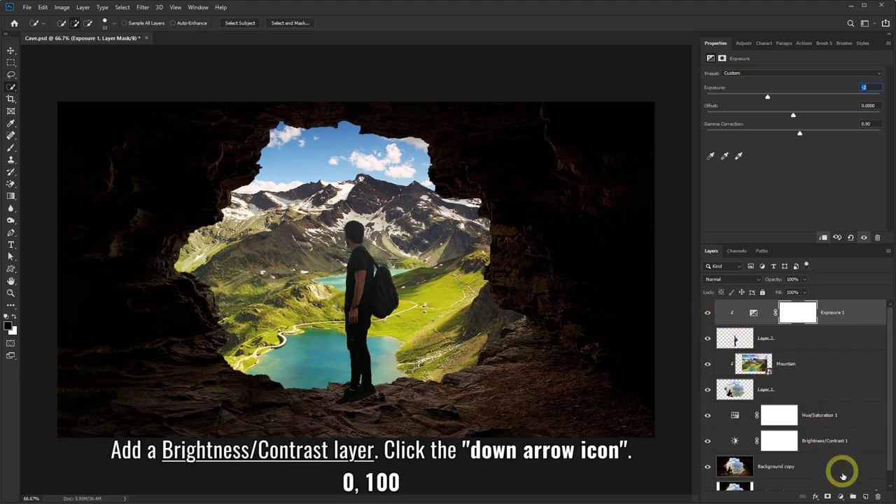
# Add a Brightness/Contrast 2 layer clipped to the man, with contrast 100 and brightness 0
pyautogui.click(841, 496)
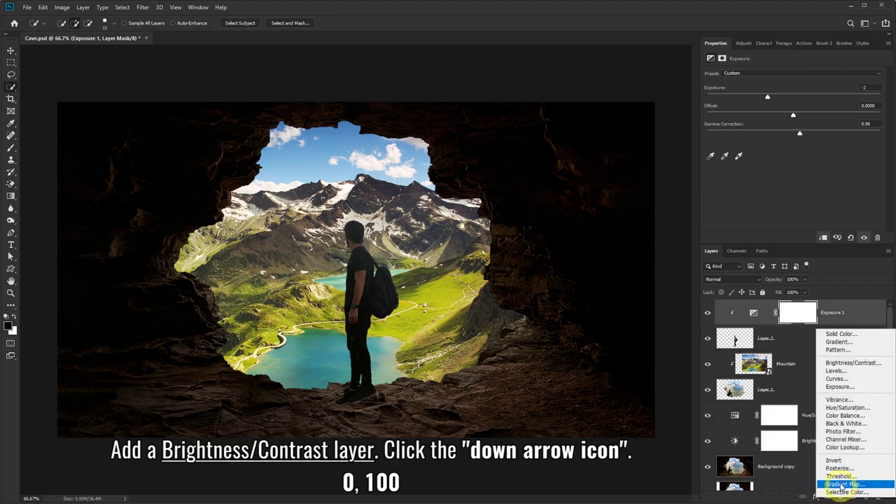
pyautogui.click(852, 362)
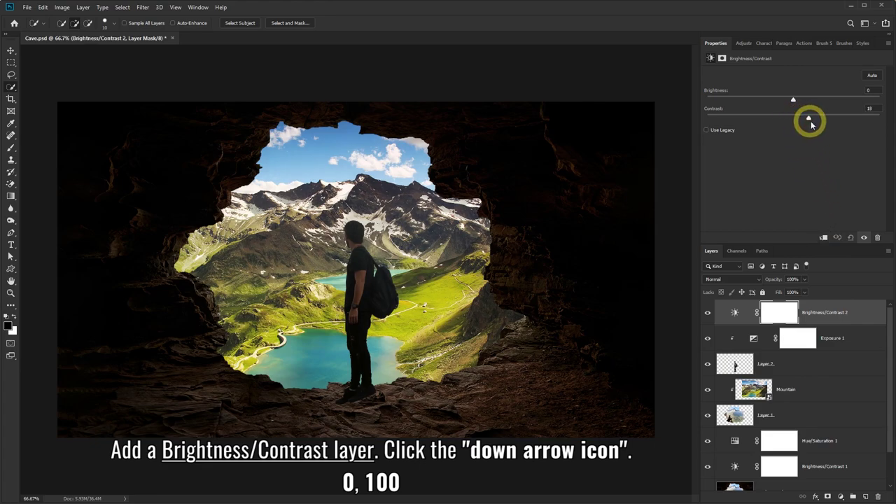
pyautogui.moveTo(792, 121); pyautogui.dragTo(894, 121)
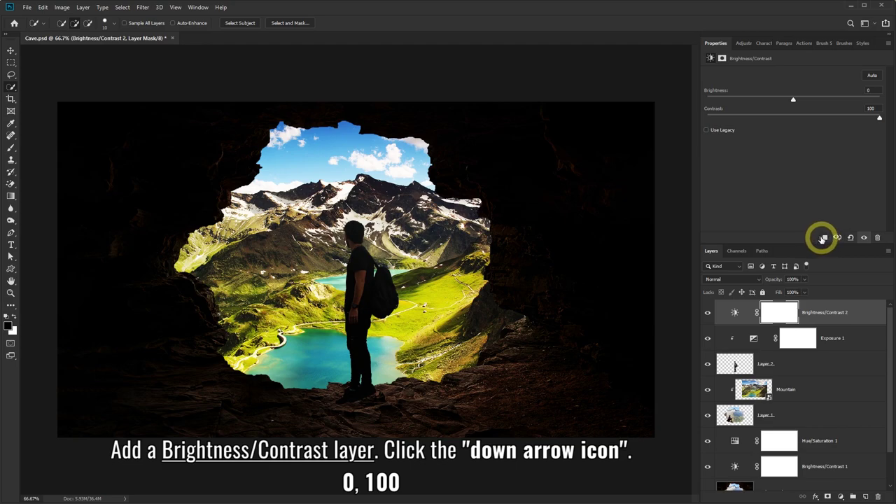
pyautogui.click(823, 239)
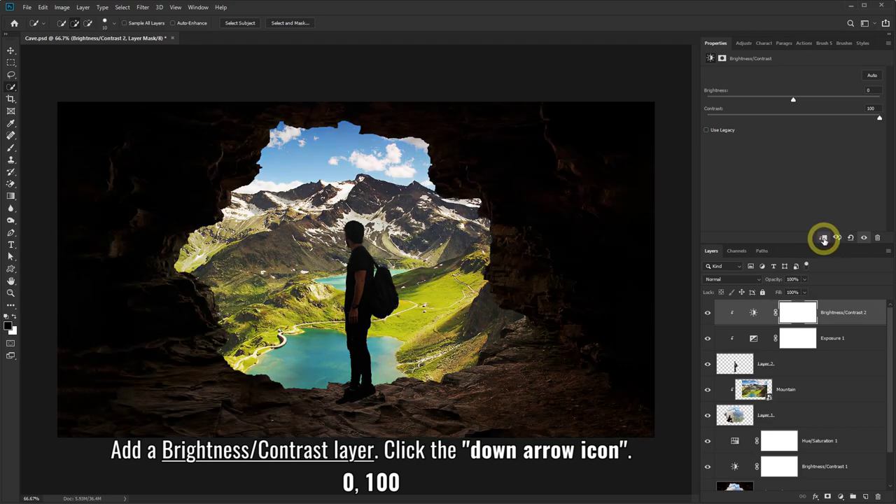
pyautogui.click(708, 313)
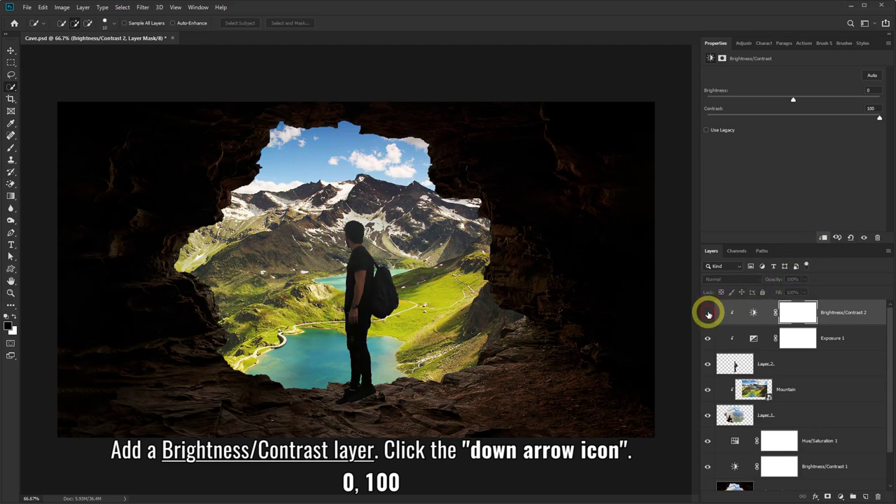
pyautogui.click(708, 313)
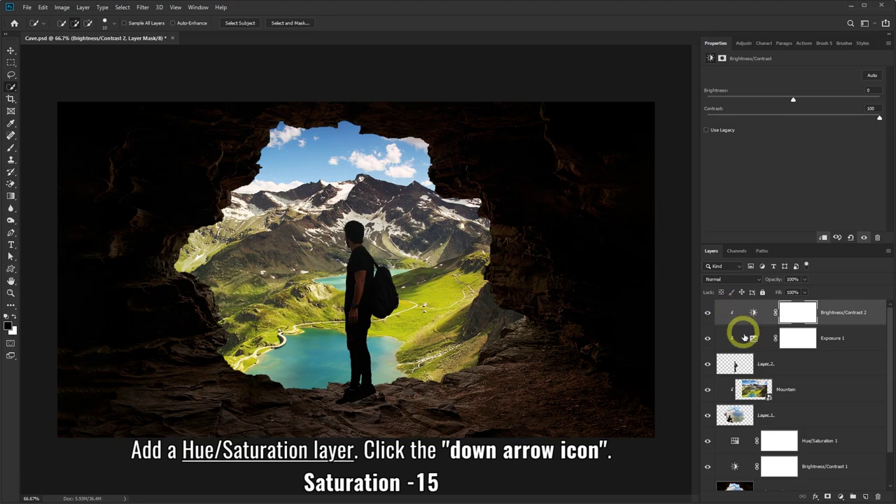
# Add a Hue/Saturation 2 layer clipped to the man at Saturation -15, then compare it on and off
pyautogui.click(837, 494)
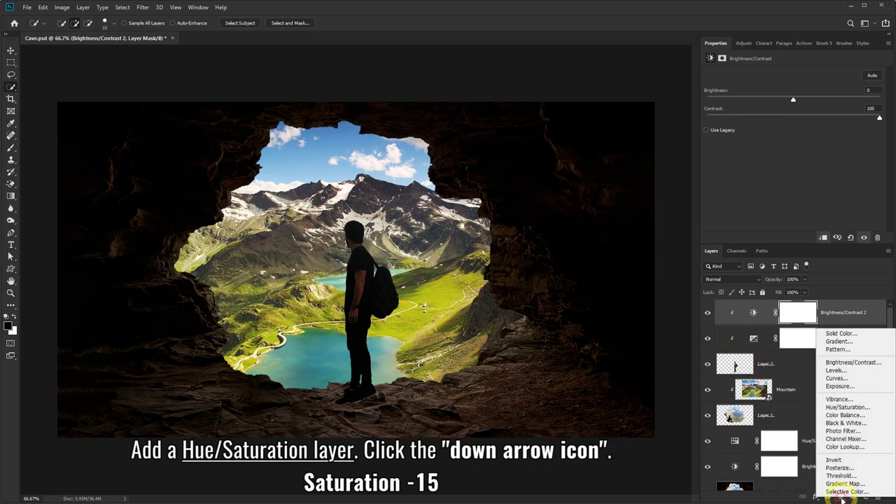
pyautogui.click(848, 408)
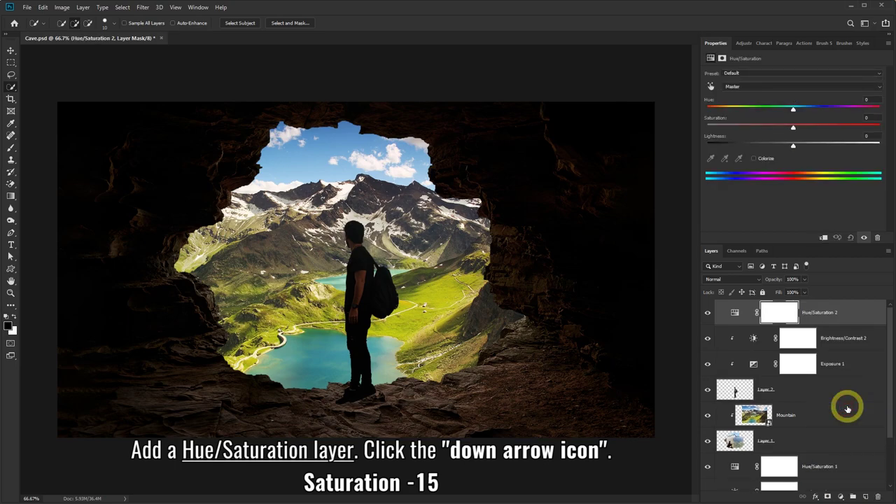
pyautogui.click(823, 238)
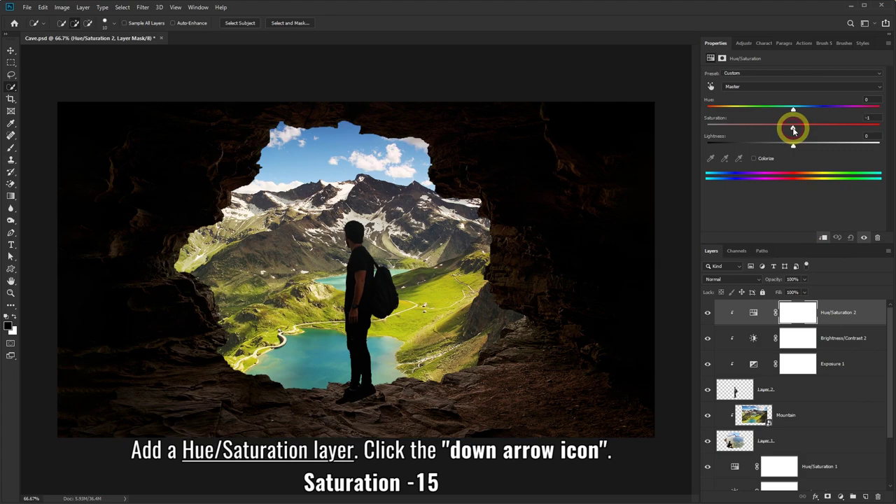
pyautogui.moveTo(788, 130); pyautogui.dragTo(779, 130)
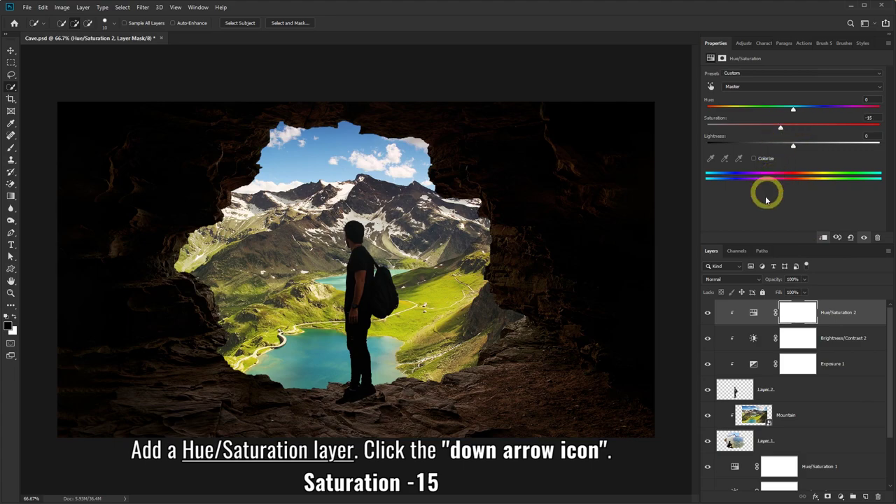
pyautogui.click(707, 315)
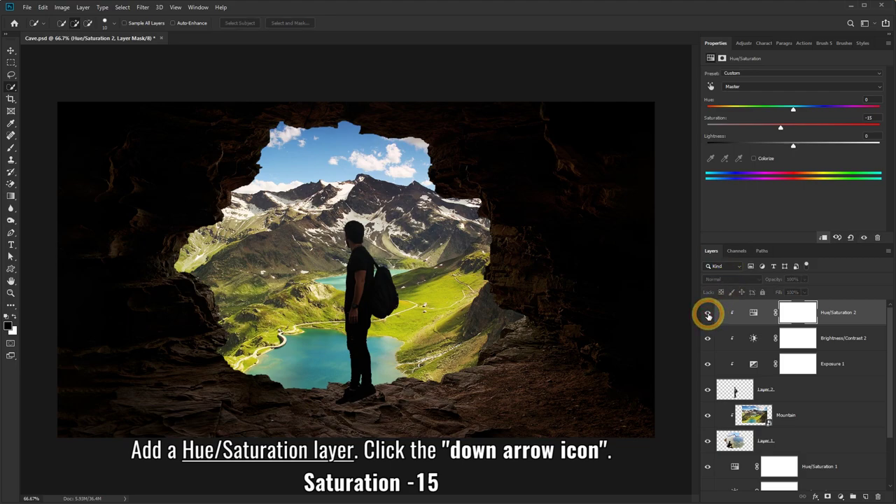
pyautogui.click(707, 315)
pyautogui.click(707, 315)
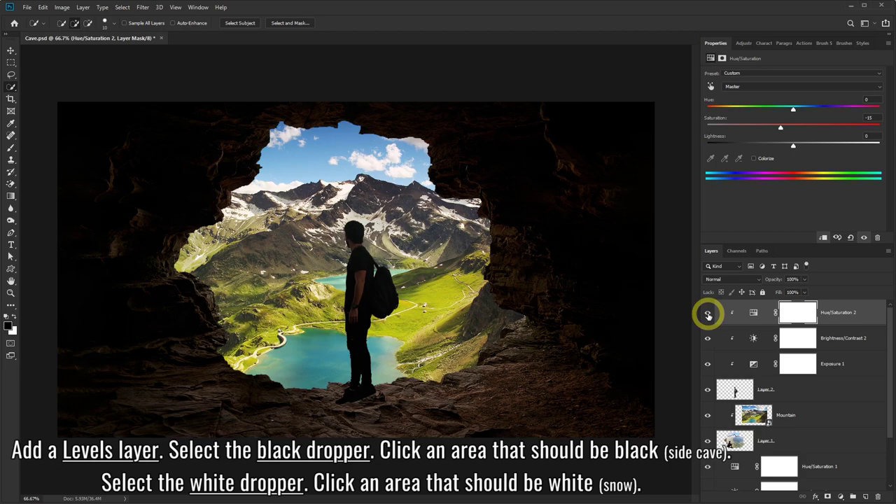
# Add a Levels adjustment, sampling the black point from cave rock and the white point from snow
pyautogui.click(840, 495)
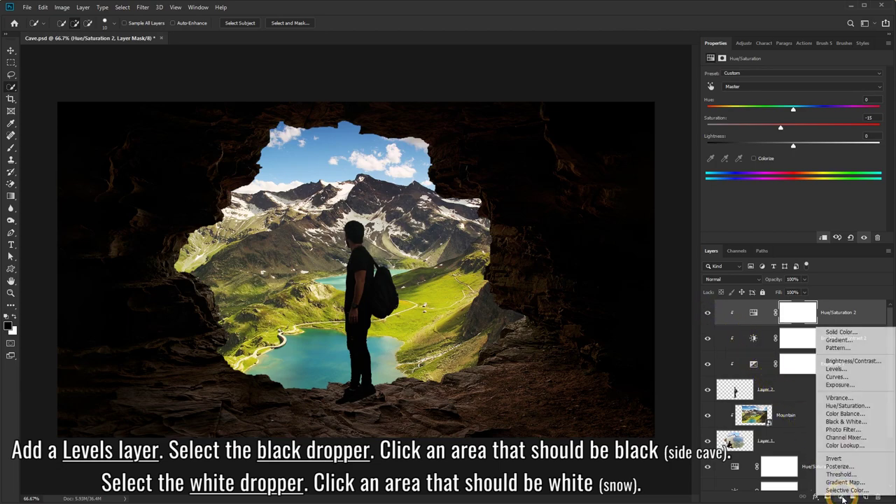
pyautogui.click(845, 371)
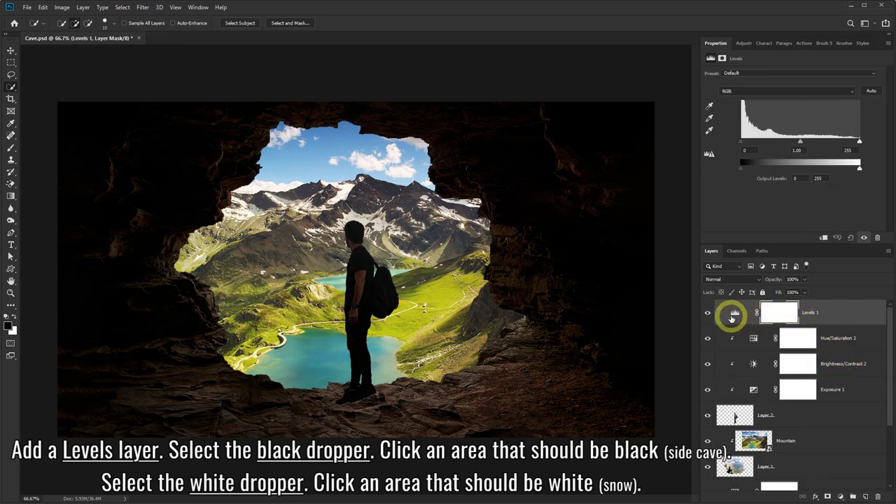
pyautogui.click(709, 107)
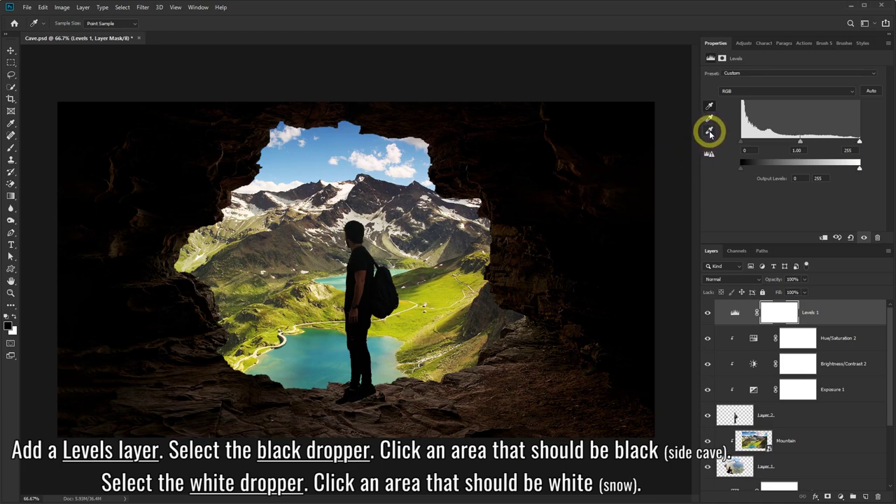
pyautogui.click(709, 131)
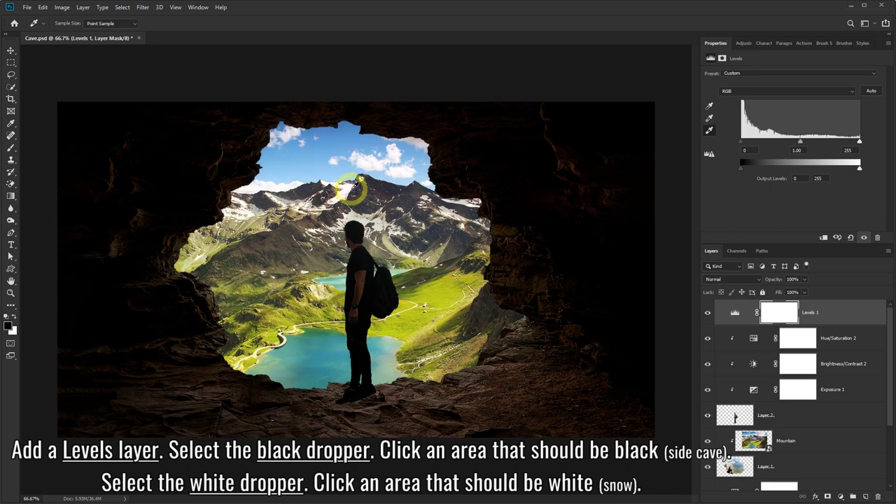
pyautogui.click(707, 313)
pyautogui.click(707, 314)
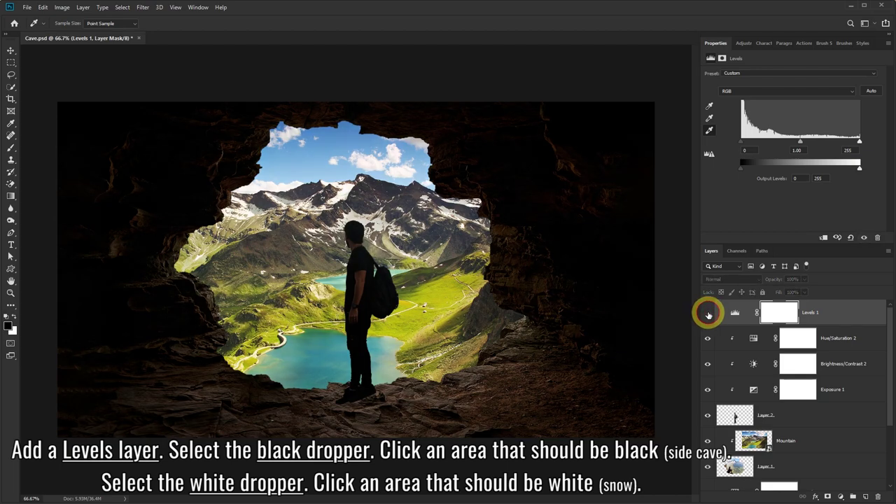
pyautogui.click(707, 314)
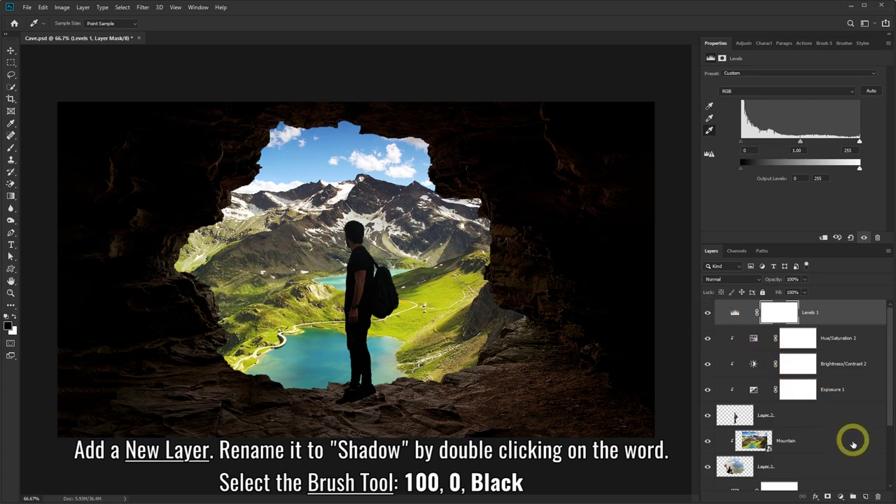
# On a new Shadow layer, paint a soft black shadow under the man's feet with a 100 px, 0% hardness brush
pyautogui.click(866, 496)
pyautogui.write('Shadow')
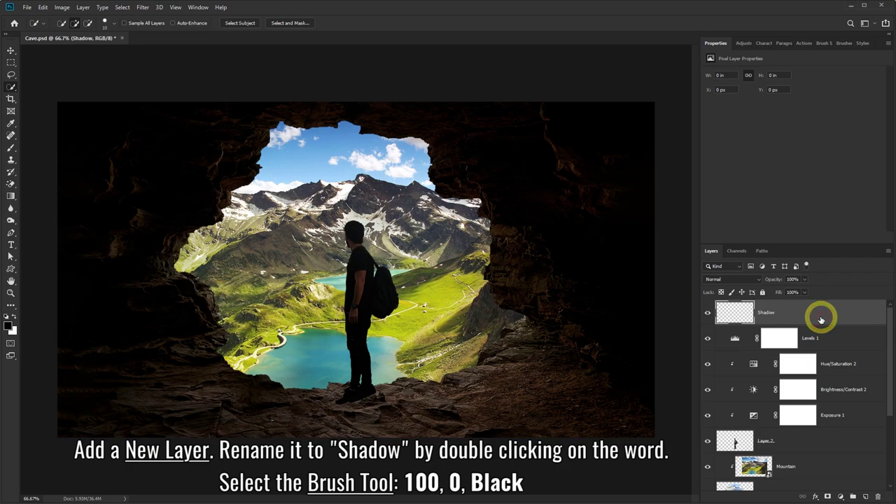
pyautogui.rightClick(14, 152)
pyautogui.click(40, 149)
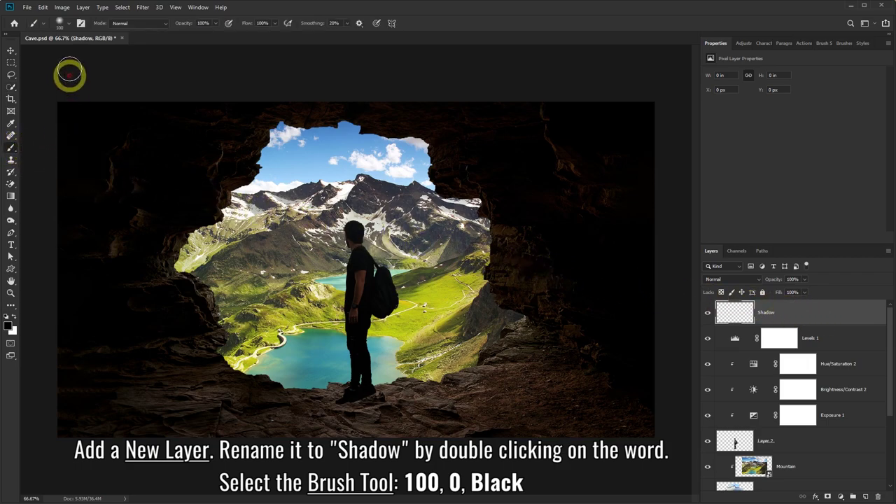
pyautogui.click(70, 26)
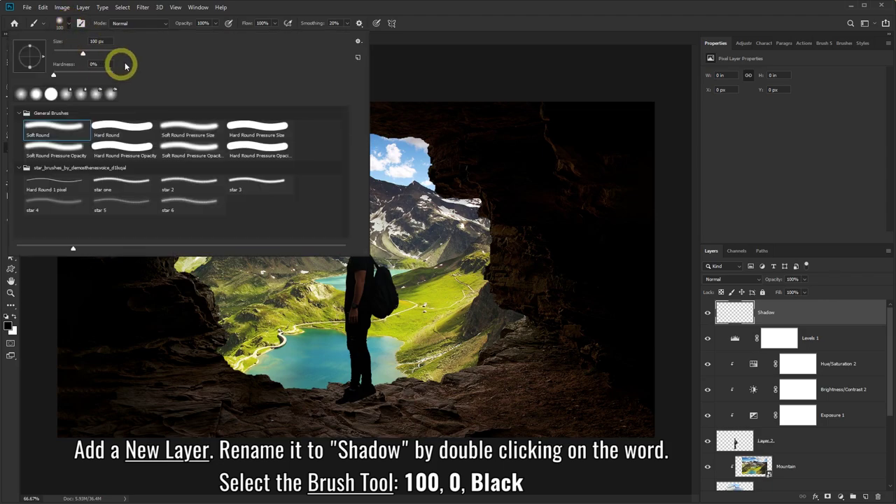
pyautogui.click(302, 8)
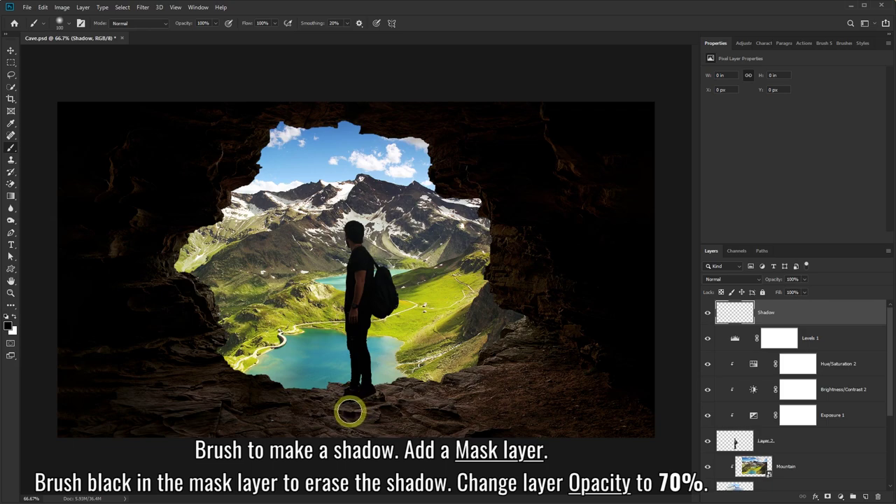
pyautogui.moveTo(349, 413); pyautogui.dragTo(356, 411)
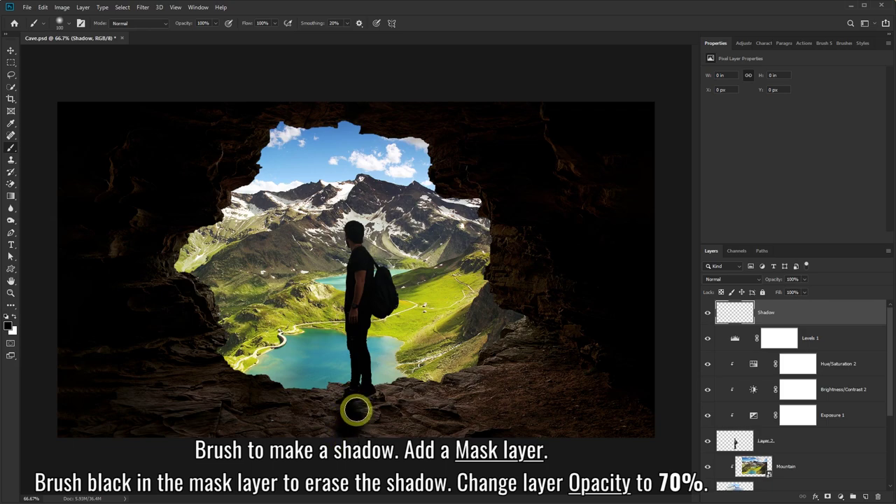
pyautogui.moveTo(356, 411)
pyautogui.mouseDown()
pyautogui.moveTo(357, 436)
pyautogui.moveTo(347, 436)
pyautogui.mouseUp()
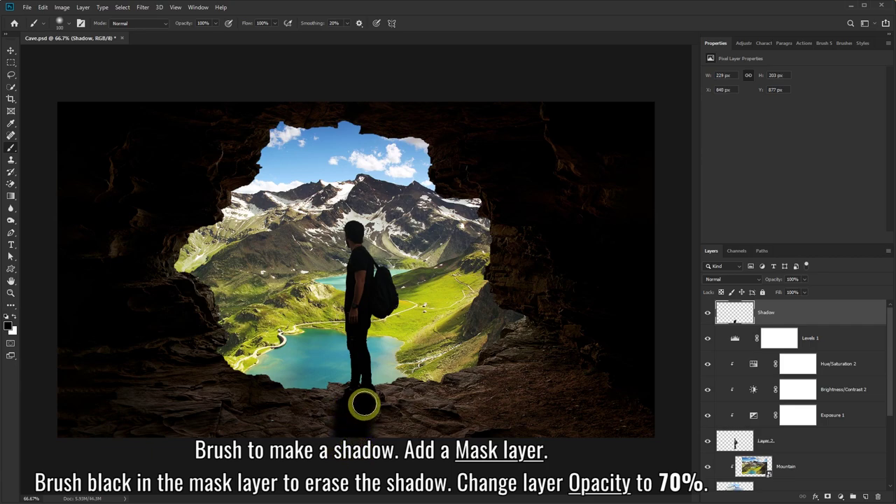
pyautogui.moveTo(365, 396); pyautogui.dragTo(359, 428)
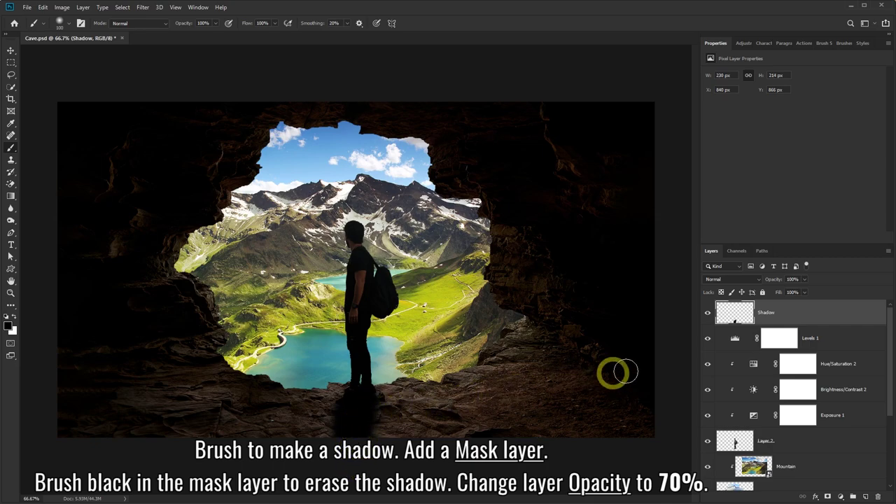
# Mask out the shadow below the hiker's feet and drop the Shadow layer to 70% opacity
pyautogui.click(827, 496)
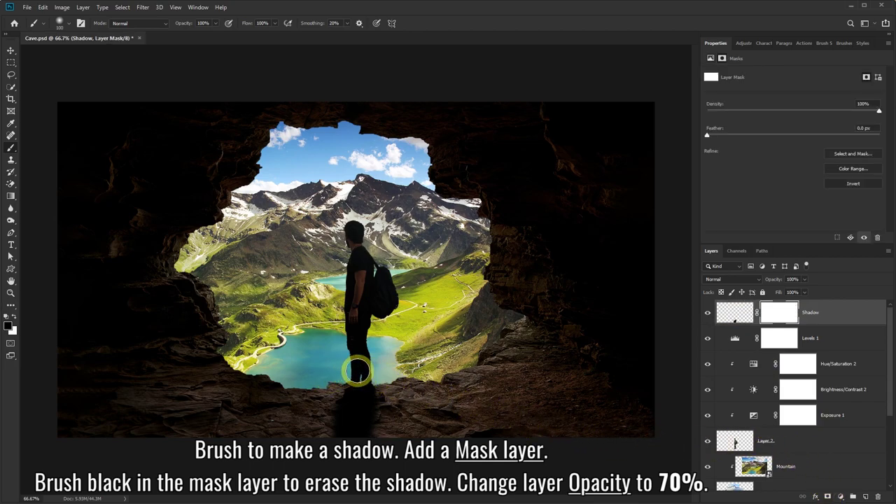
pyautogui.moveTo(376, 370)
pyautogui.mouseDown()
pyautogui.moveTo(316, 399)
pyautogui.moveTo(372, 372)
pyautogui.mouseUp()
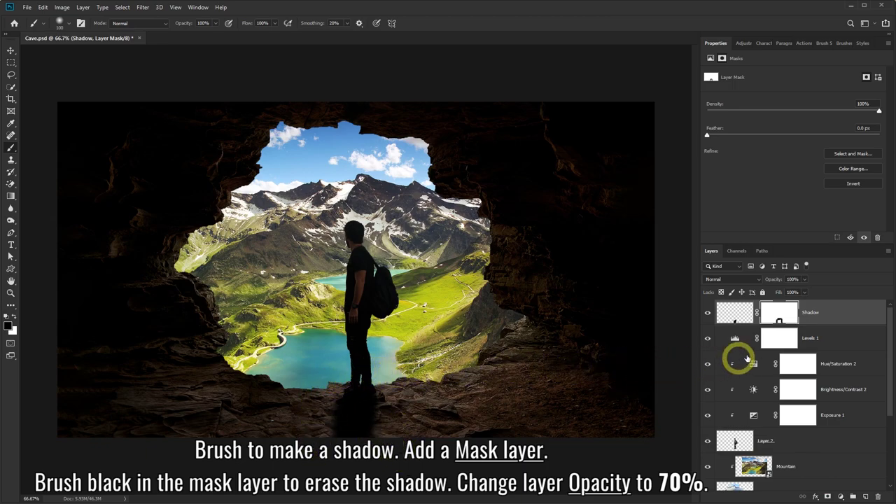
pyautogui.click(804, 280)
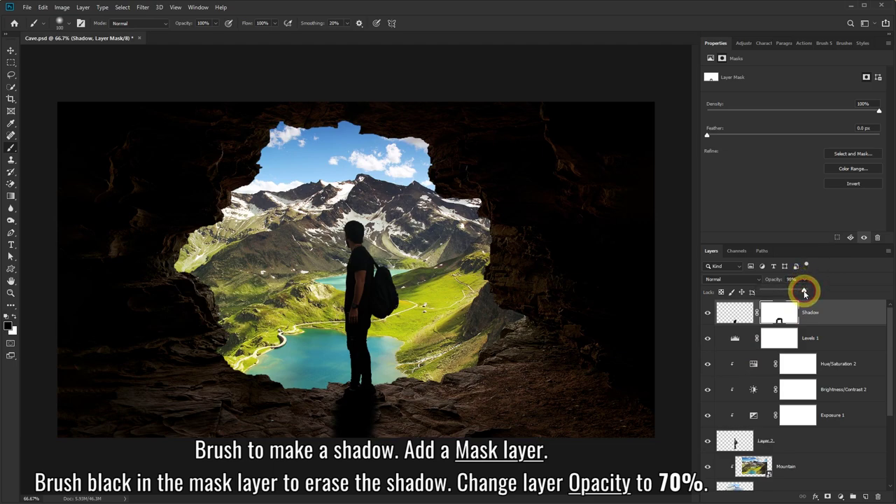
pyautogui.moveTo(804, 291)
pyautogui.mouseDown()
pyautogui.moveTo(762, 294)
pyautogui.moveTo(791, 294)
pyautogui.mouseUp()
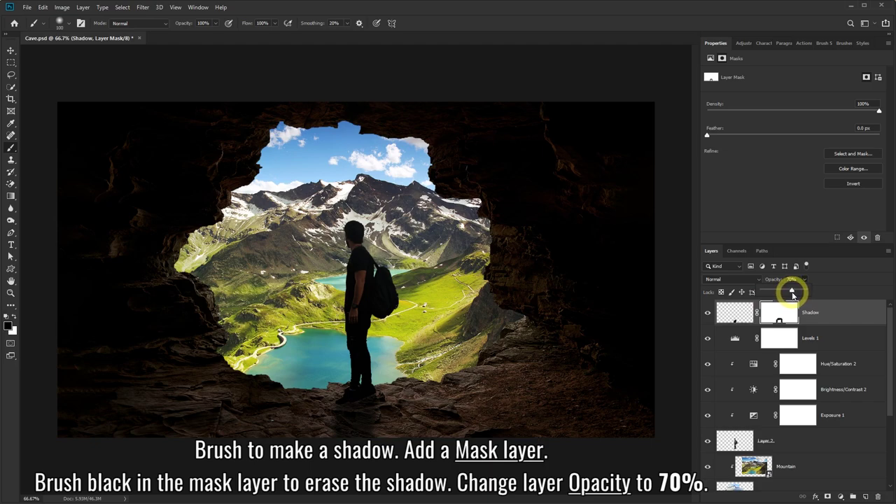
pyautogui.click(708, 316)
pyautogui.click(709, 316)
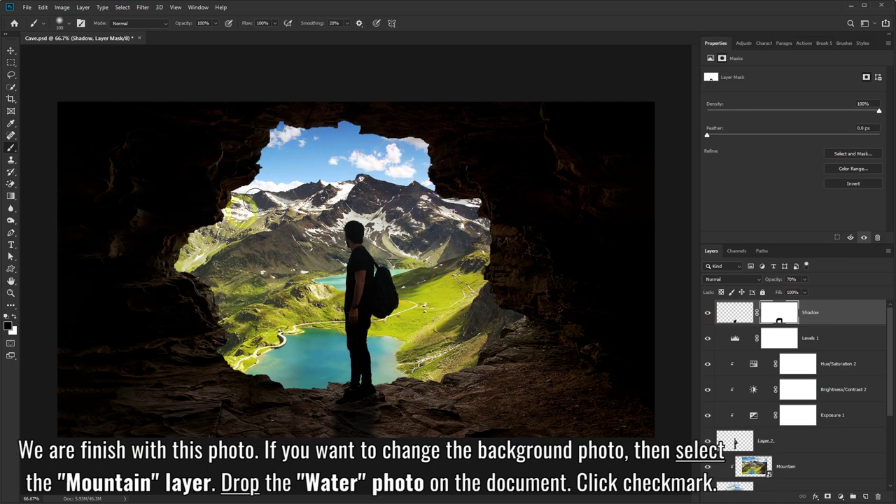
# Select the Mountain layer and drag the Water photo from the Photos folder into Cave.psd
pyautogui.scroll(-1, 776, 340)
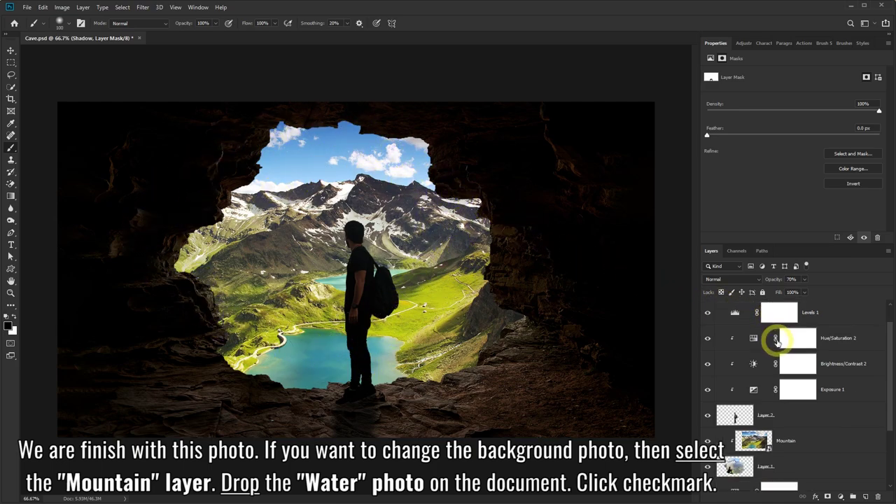
pyautogui.scroll(-1, 776, 341)
pyautogui.scroll(-1, 770, 344)
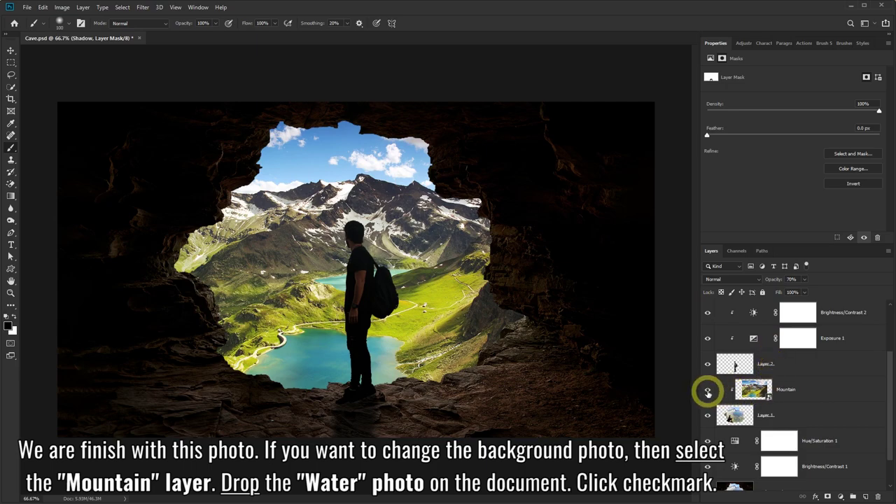
pyautogui.click(708, 391)
pyautogui.click(708, 391)
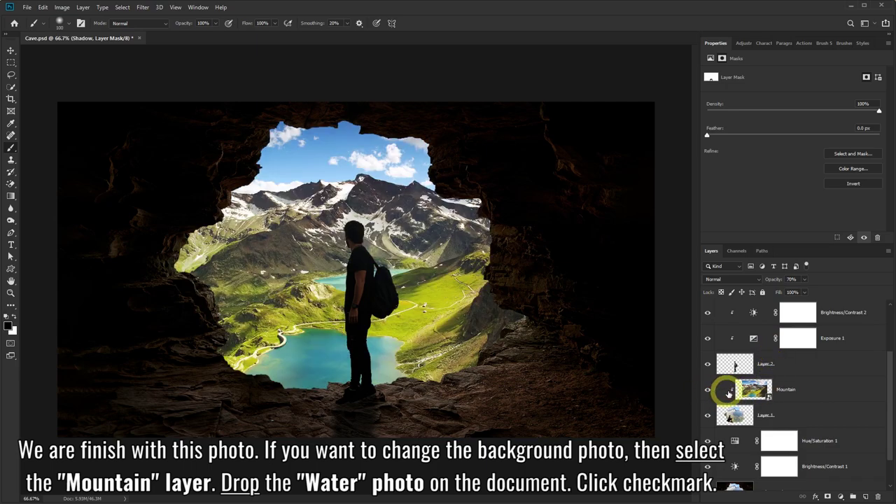
pyautogui.click(801, 392)
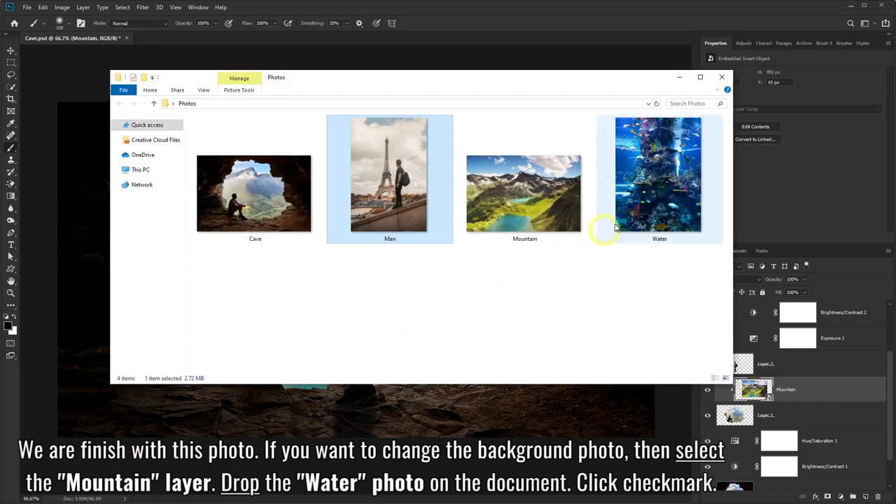
pyautogui.click(675, 180)
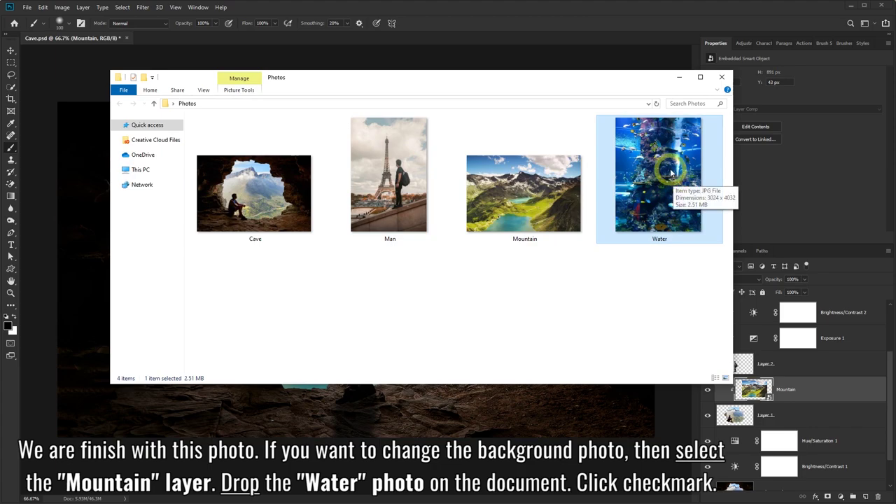
pyautogui.moveTo(674, 172)
pyautogui.mouseDown()
pyautogui.moveTo(593, 275)
pyautogui.moveTo(392, 410)
pyautogui.mouseUp()
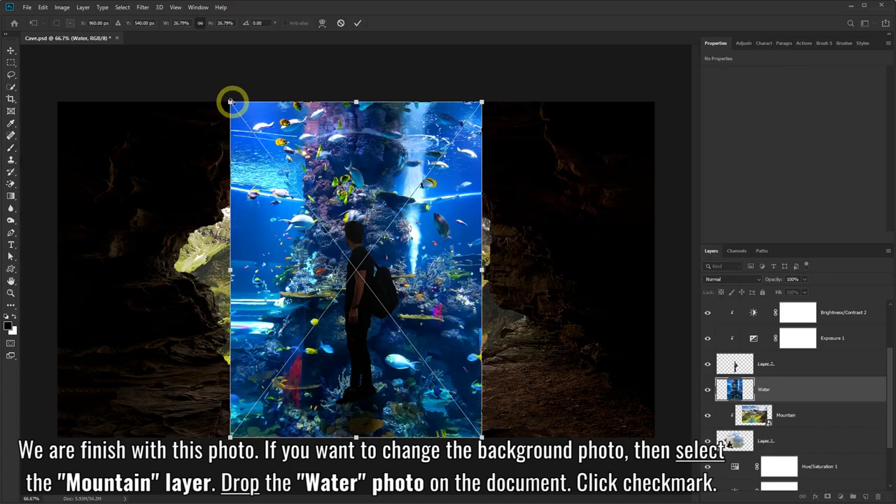
# Scale the placed Water photo to about 33.88% with the corner handles and commit it
pyautogui.moveTo(231, 100); pyautogui.dragTo(96, 88)
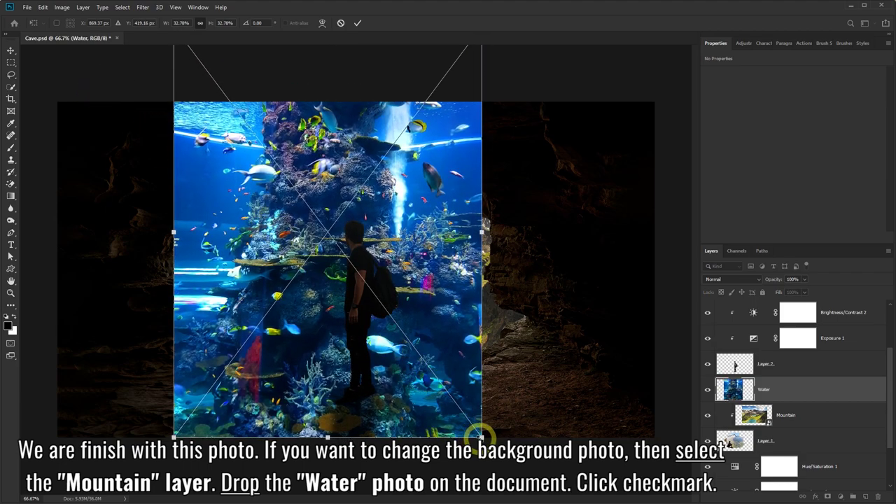
pyautogui.moveTo(482, 437); pyautogui.dragTo(518, 440)
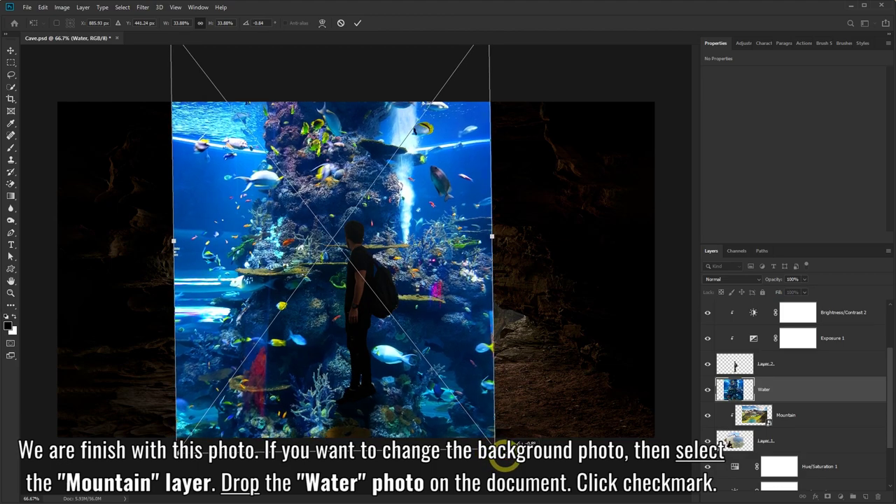
pyautogui.click(358, 24)
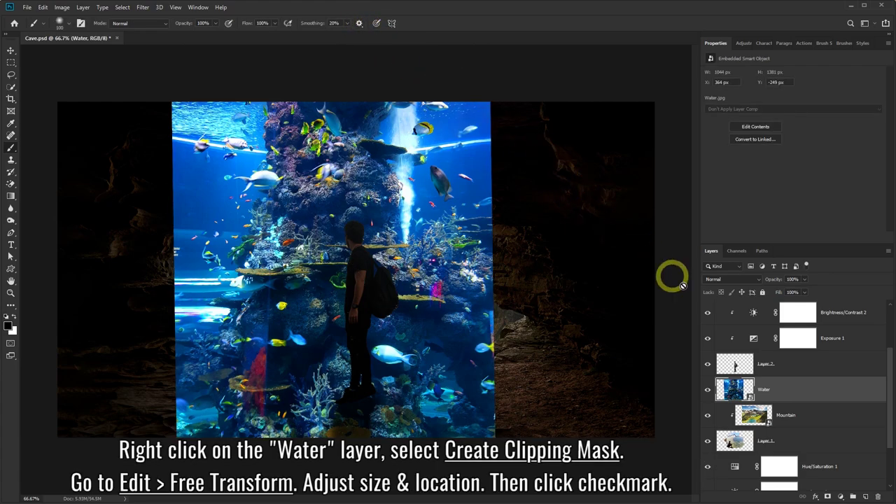
# Clip the Water layer to the cave opening and free-transform it to about 38.24%
pyautogui.rightClick(811, 390)
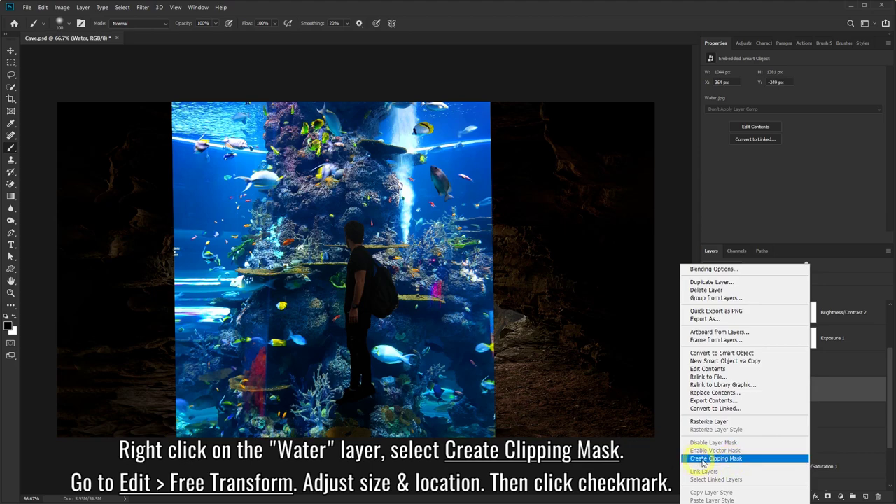
pyautogui.click(735, 459)
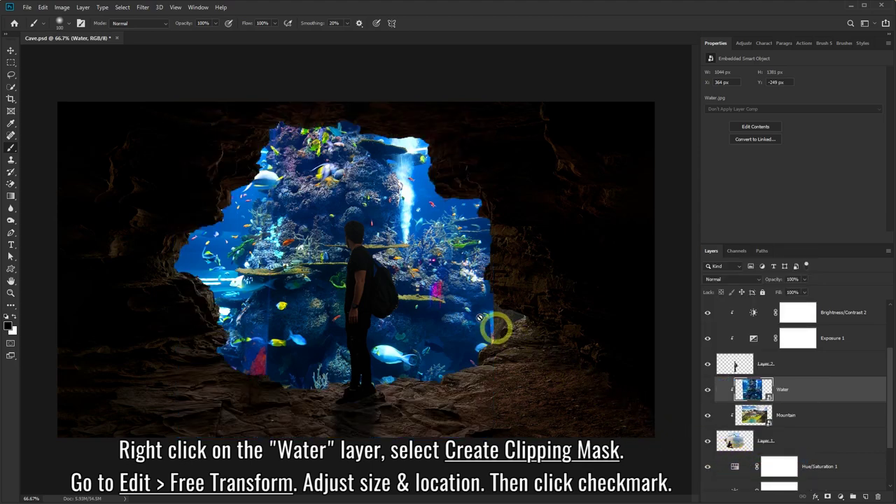
pyautogui.click(43, 9)
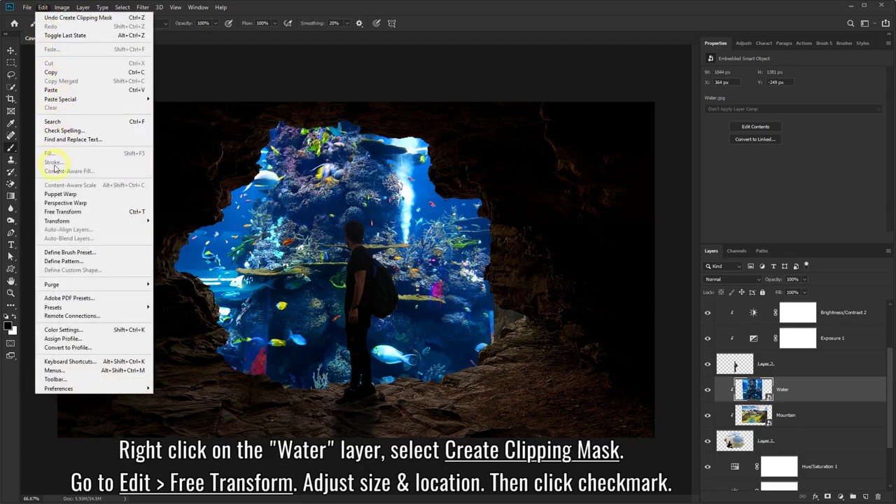
pyautogui.click(78, 212)
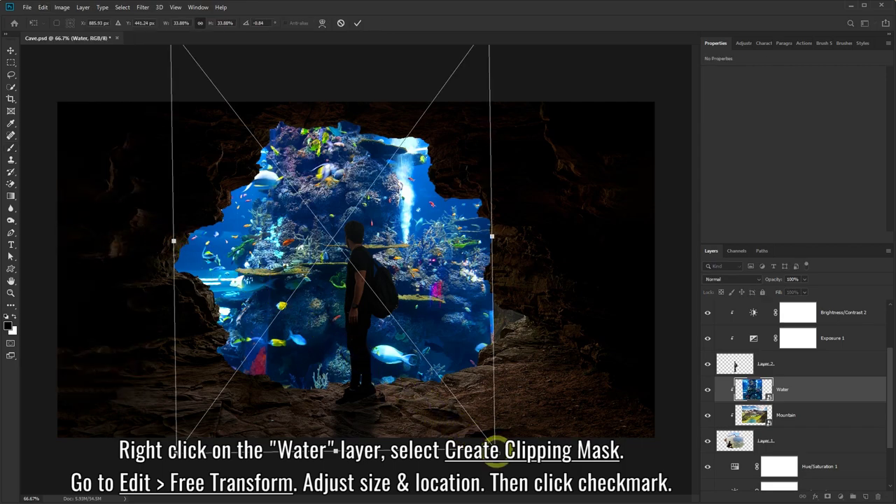
pyautogui.moveTo(495, 449); pyautogui.dragTo(544, 481)
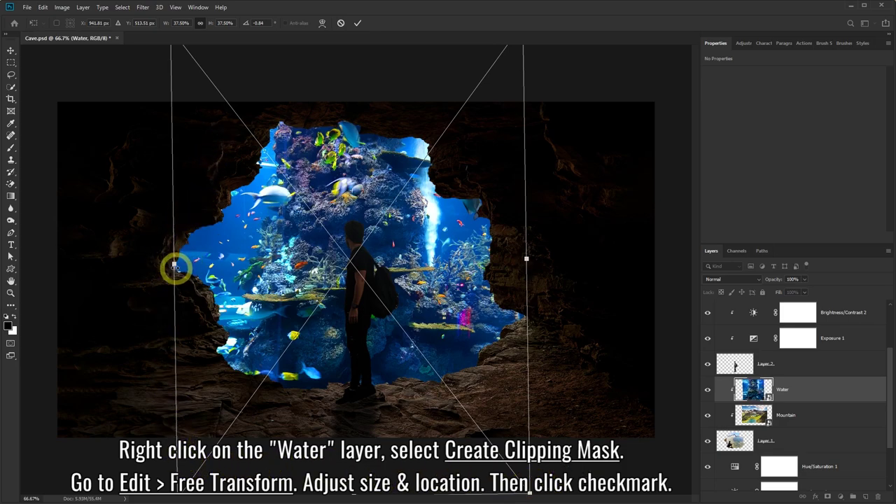
pyautogui.moveTo(173, 266); pyautogui.dragTo(170, 265)
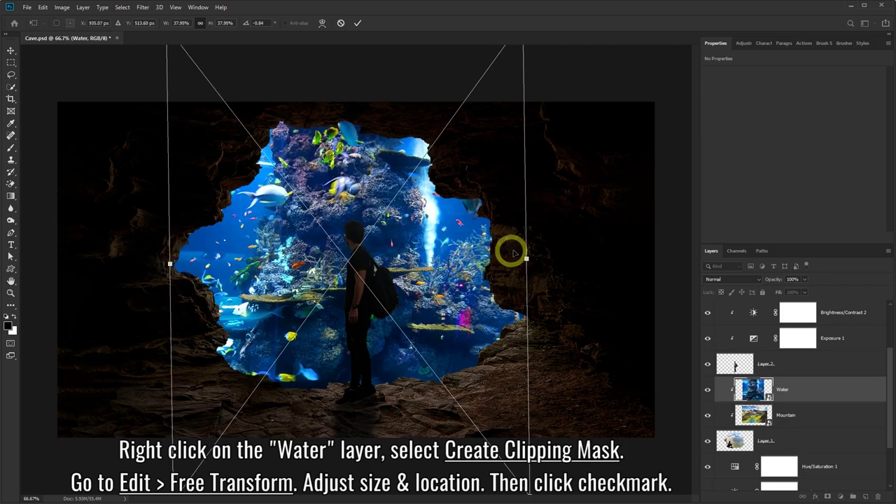
pyautogui.moveTo(526, 259); pyautogui.dragTo(529, 258)
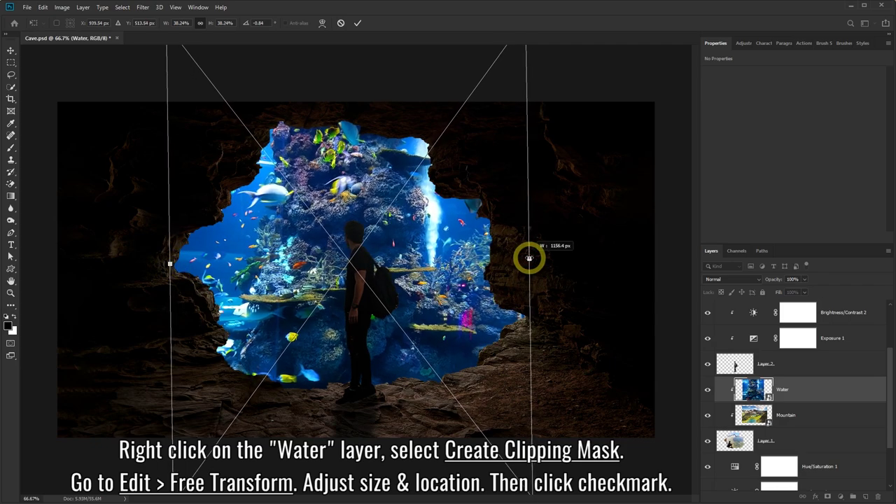
pyautogui.click(357, 25)
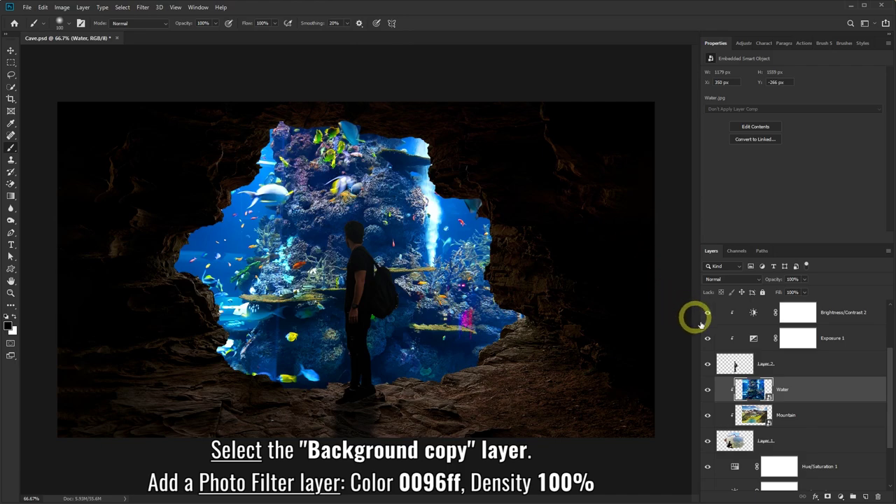
# Add a Photo Filter adjustment layer above the Background copy layer
pyautogui.scroll(-2, 768, 344)
pyautogui.scroll(-1, 768, 345)
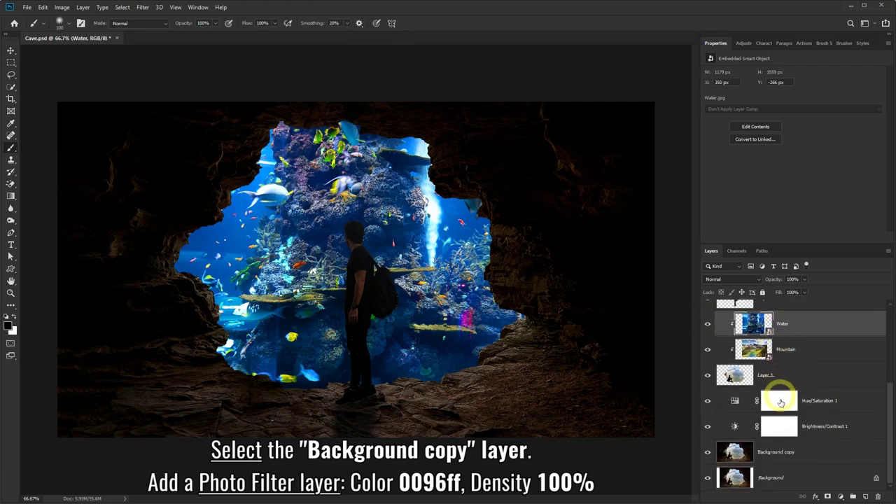
pyautogui.click(784, 452)
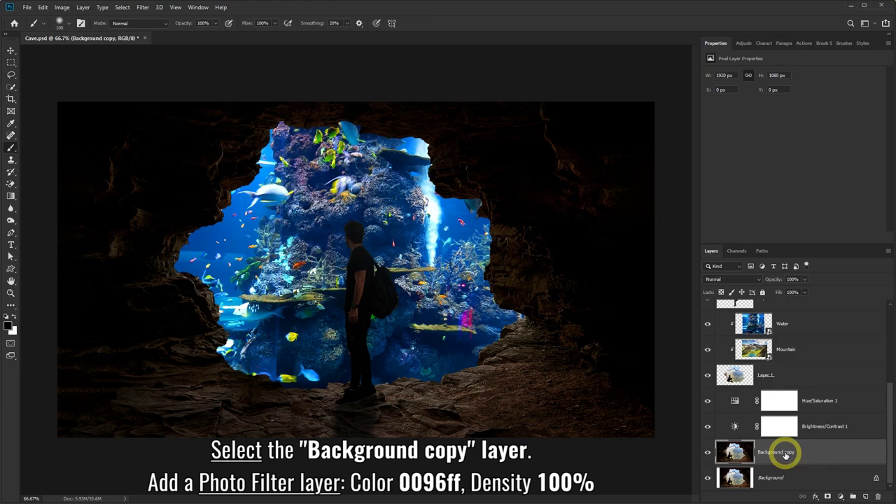
pyautogui.click(840, 496)
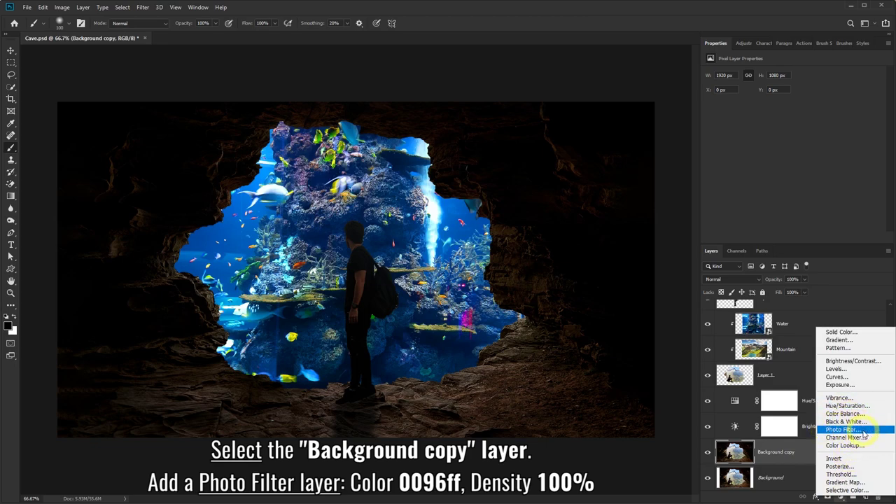
pyautogui.click(865, 435)
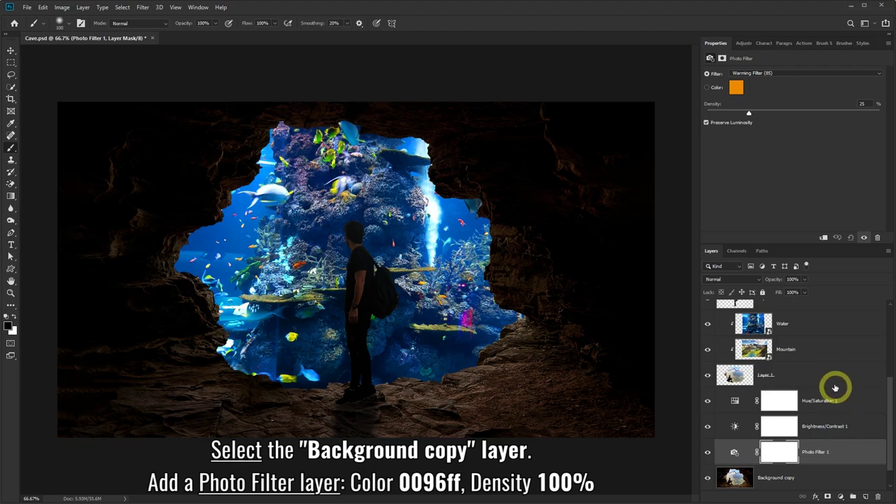
# Set the photo filter colour to 0096ff and its density to 100%, then compare
pyautogui.click(735, 87)
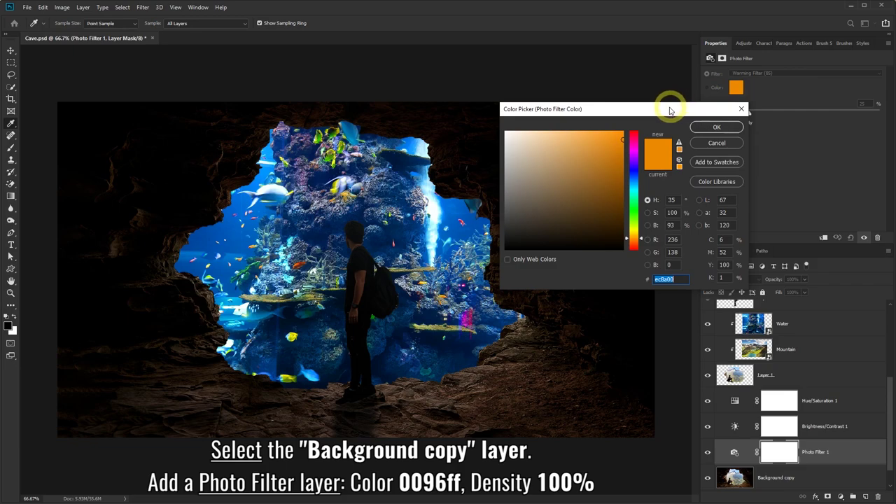
pyautogui.write('00')
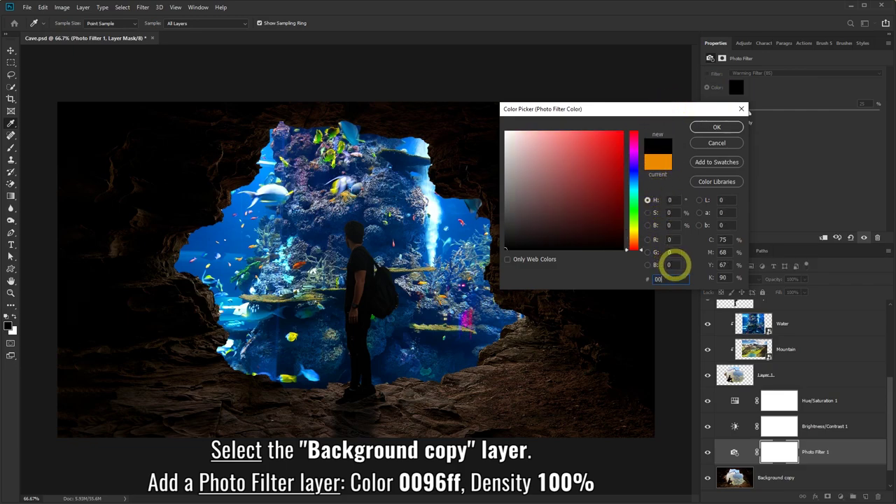
pyautogui.write('96')
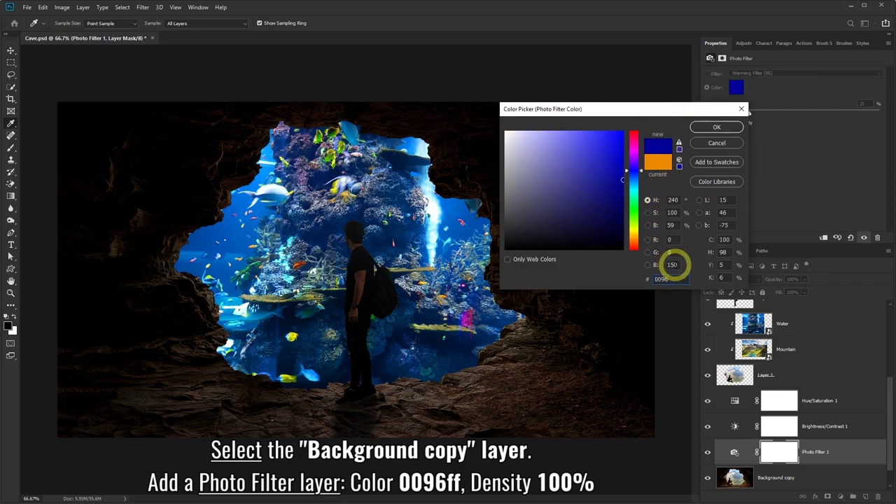
pyautogui.write('ff')
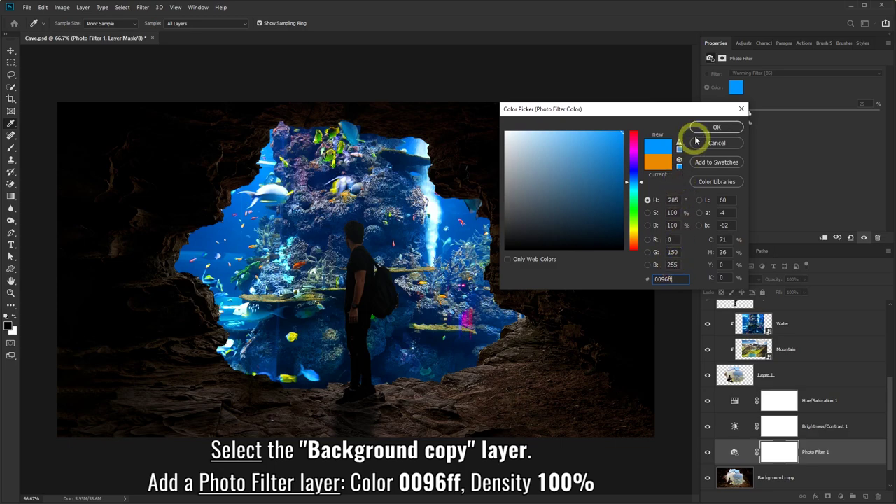
pyautogui.click(715, 127)
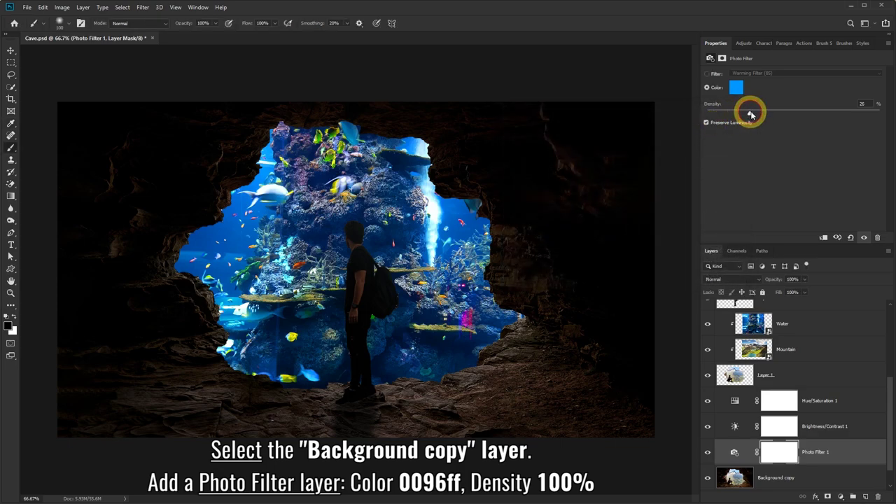
pyautogui.moveTo(750, 113); pyautogui.dragTo(871, 116)
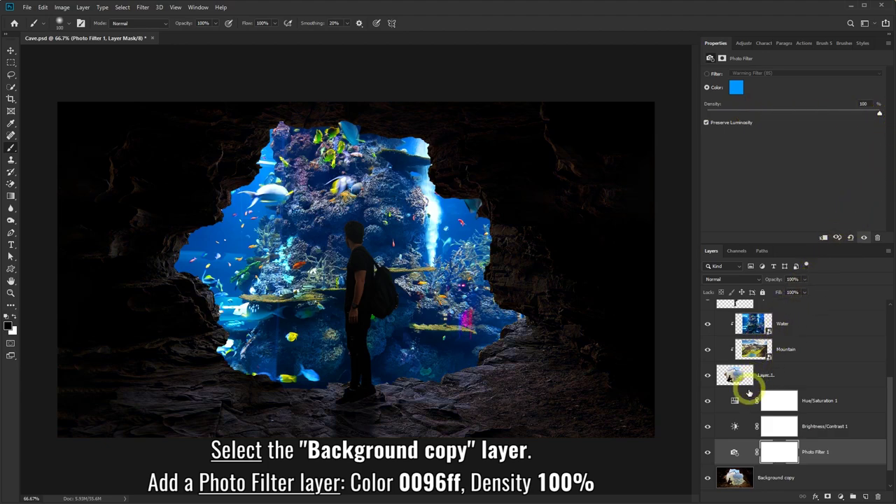
pyautogui.click(707, 452)
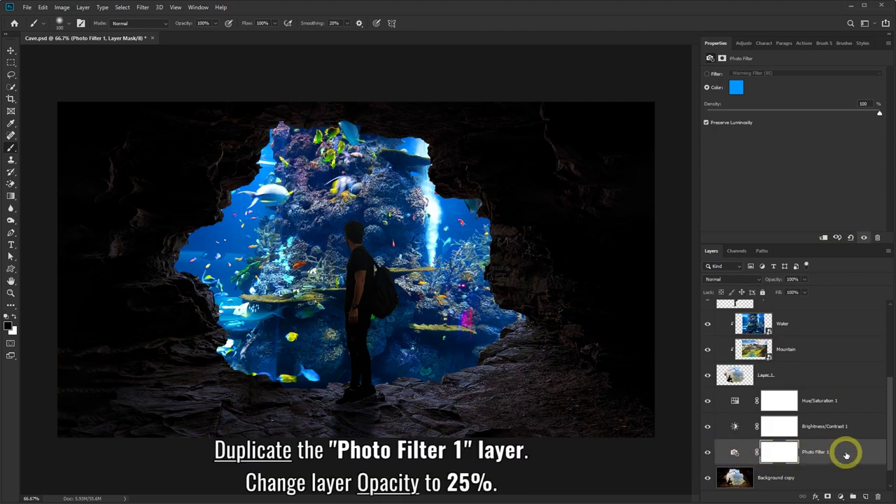
# Make Photo Filter 1 copy and set its opacity to 25%
pyautogui.moveTo(845, 454); pyautogui.dragTo(866, 496)
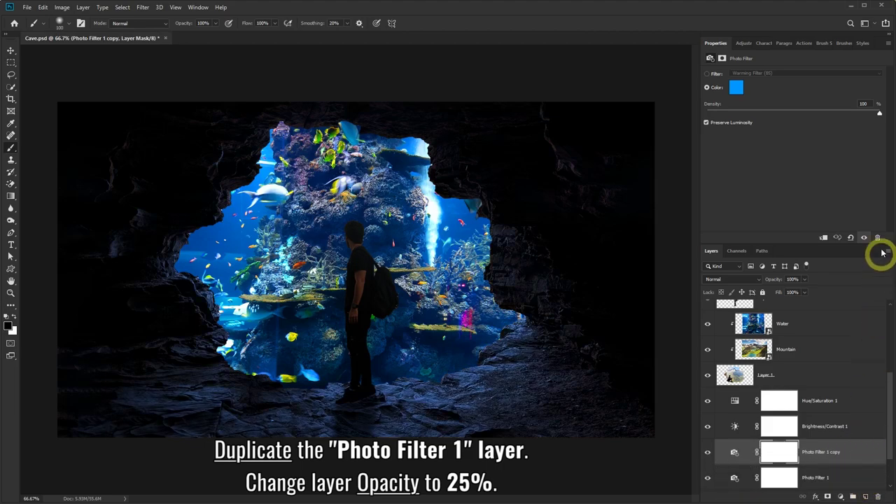
pyautogui.click(804, 279)
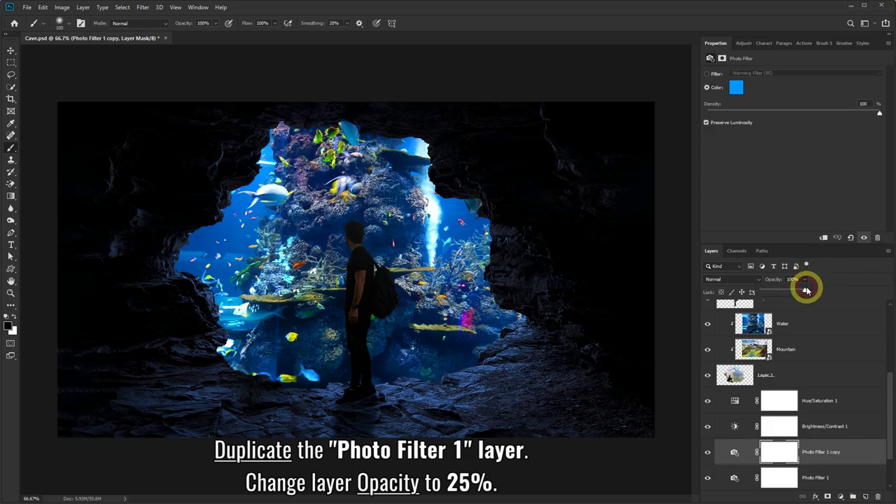
pyautogui.moveTo(804, 293); pyautogui.dragTo(781, 292)
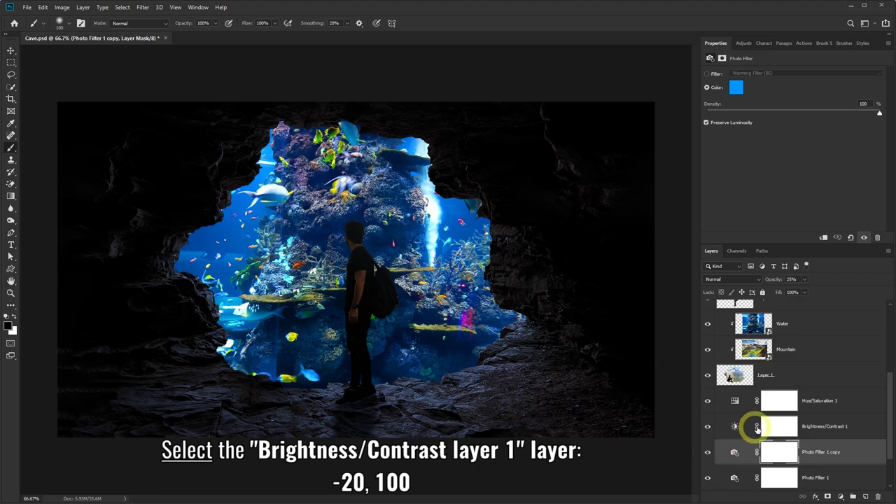
# Set Brightness/Contrast 1 to brightness -20 and contrast 100, toggling it to compare
pyautogui.click(821, 427)
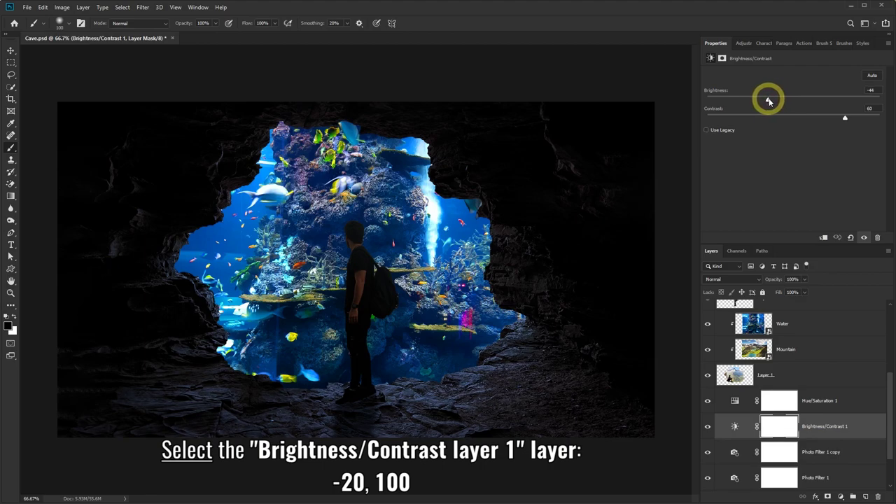
pyautogui.moveTo(767, 100); pyautogui.dragTo(779, 102)
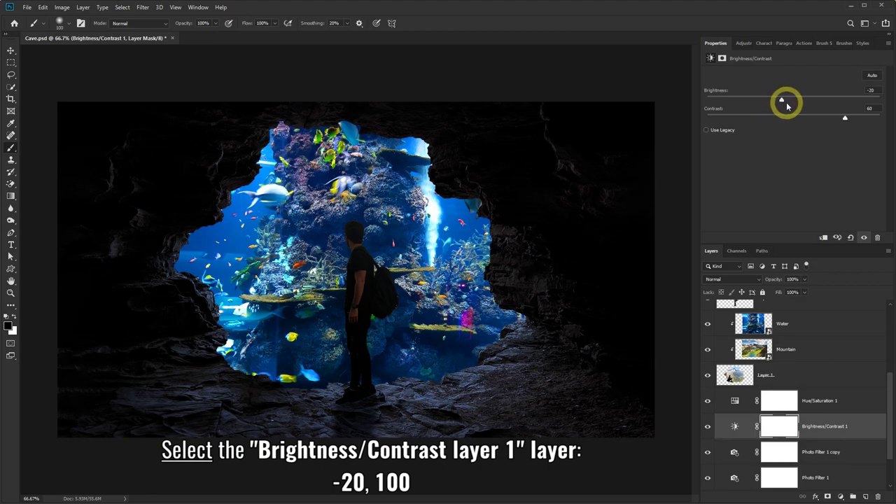
pyautogui.moveTo(845, 119); pyautogui.dragTo(875, 121)
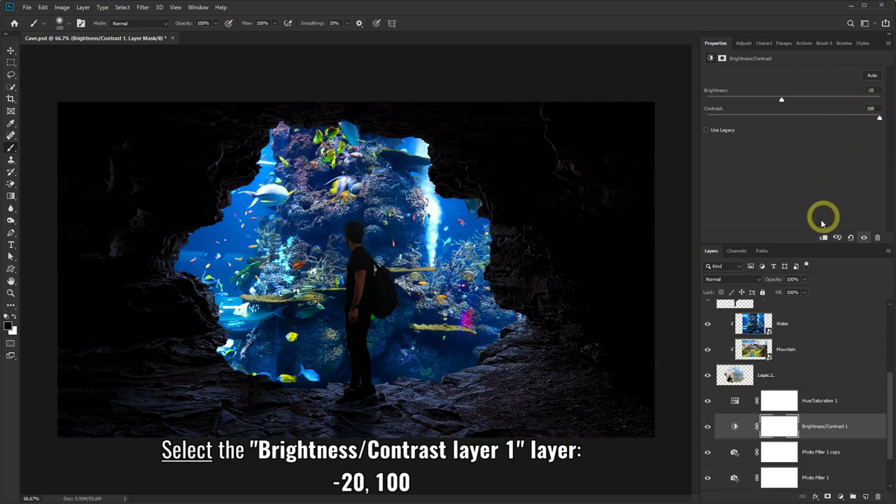
pyautogui.click(707, 426)
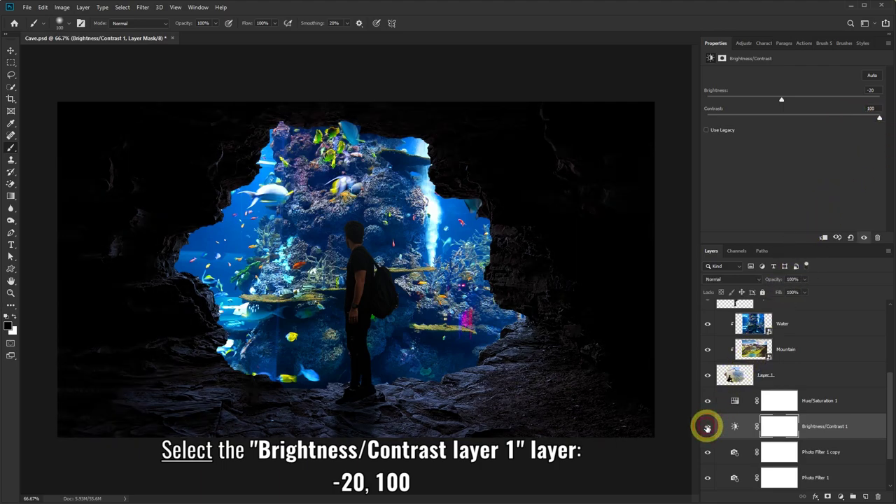
pyautogui.click(707, 429)
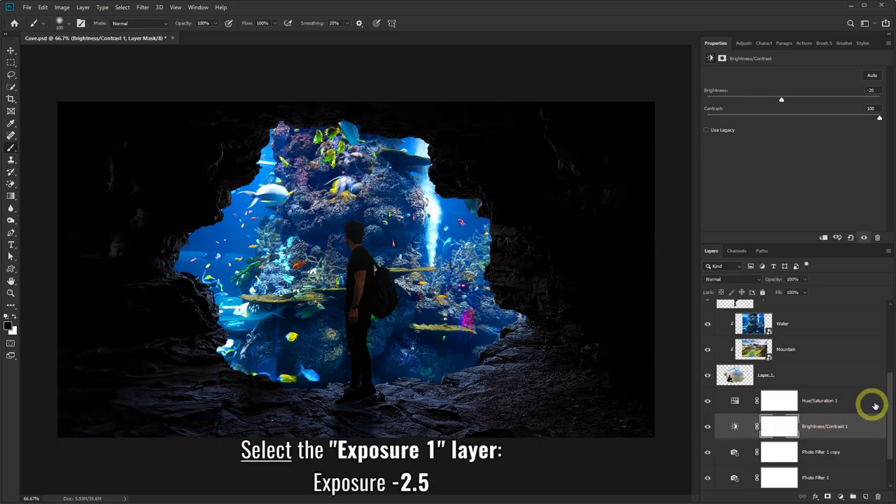
pyautogui.moveTo(888, 392); pyautogui.dragTo(891, 327)
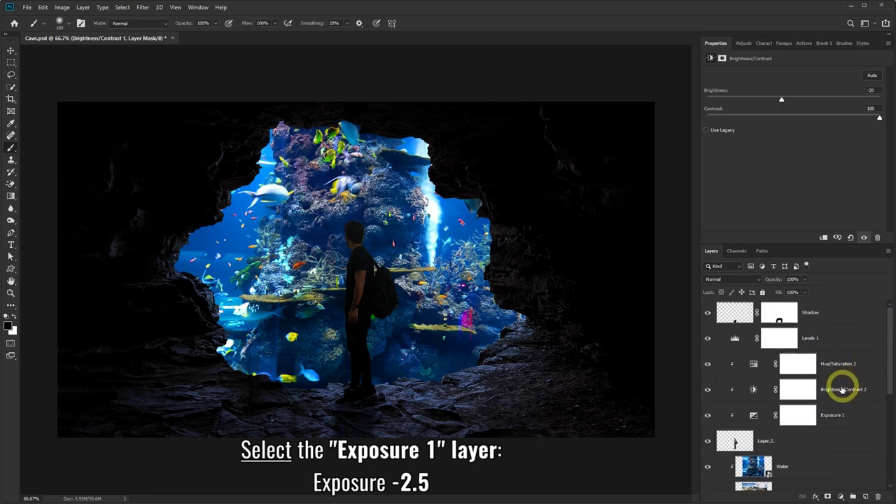
# Lower Exposure 1's exposure to -2.5 and toggle it to compare the darkened man
pyautogui.click(843, 416)
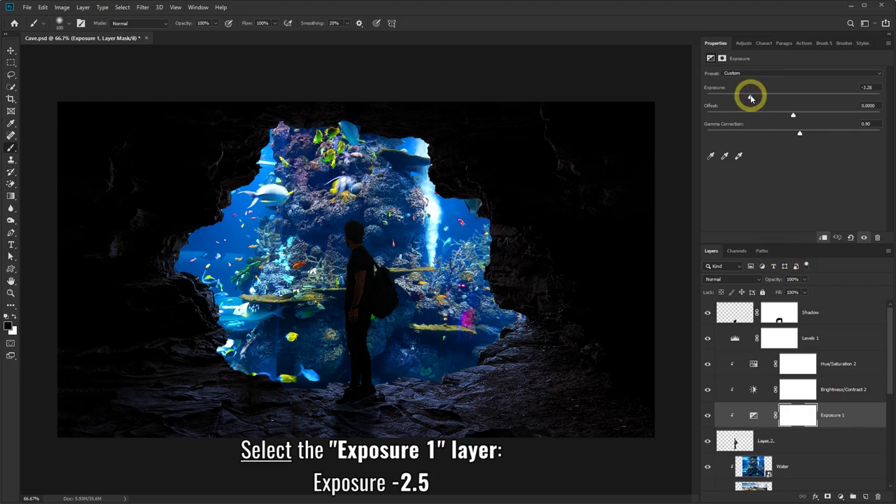
pyautogui.moveTo(762, 98); pyautogui.dragTo(743, 98)
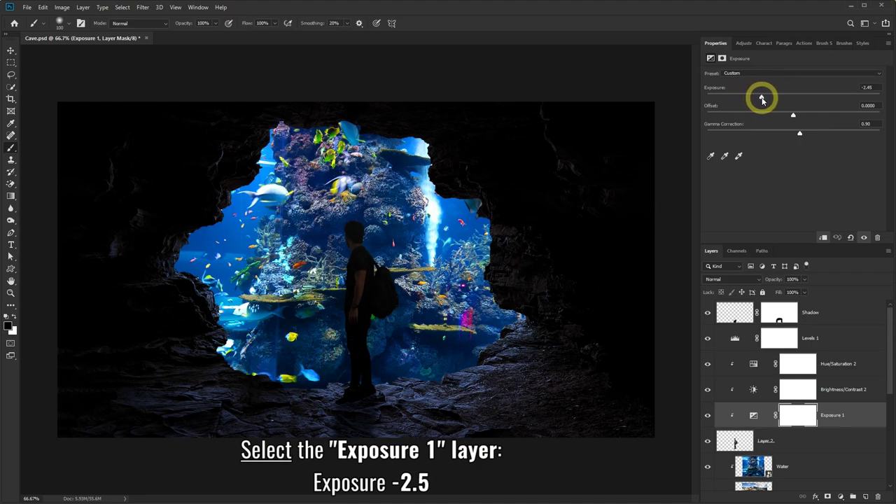
pyautogui.doubleClick(868, 87)
pyautogui.write('-2.5')
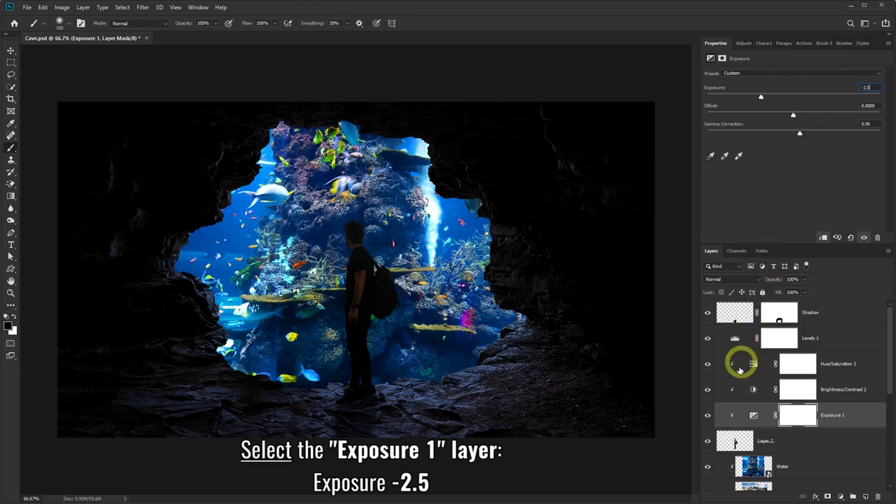
pyautogui.click(708, 415)
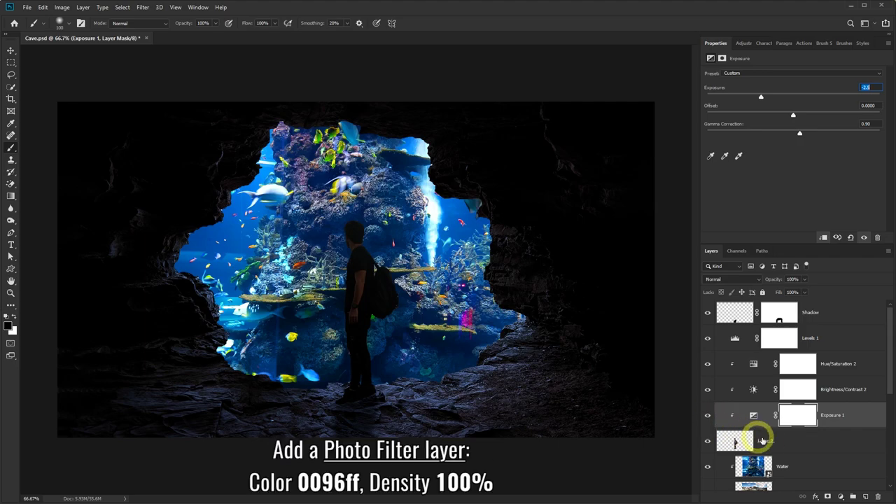
# Add a Photo Filter 2 adjustment above Exposure 1 with colour 0096ff
pyautogui.click(841, 497)
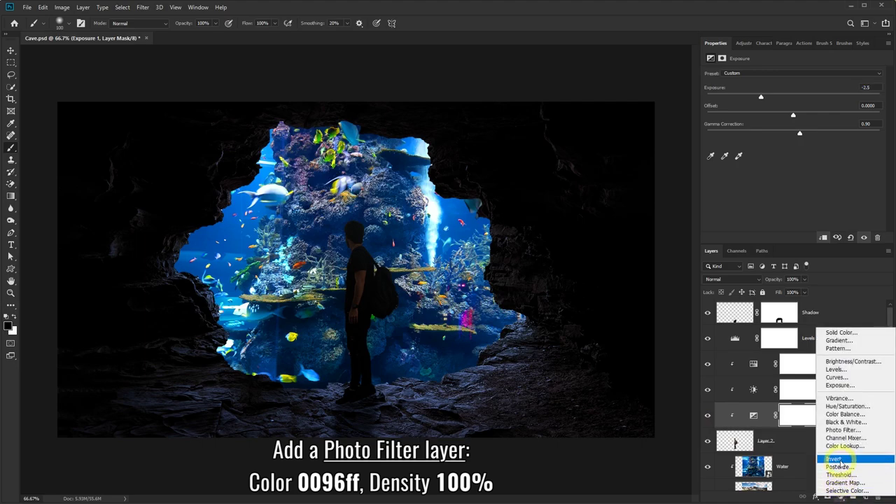
pyautogui.click(846, 430)
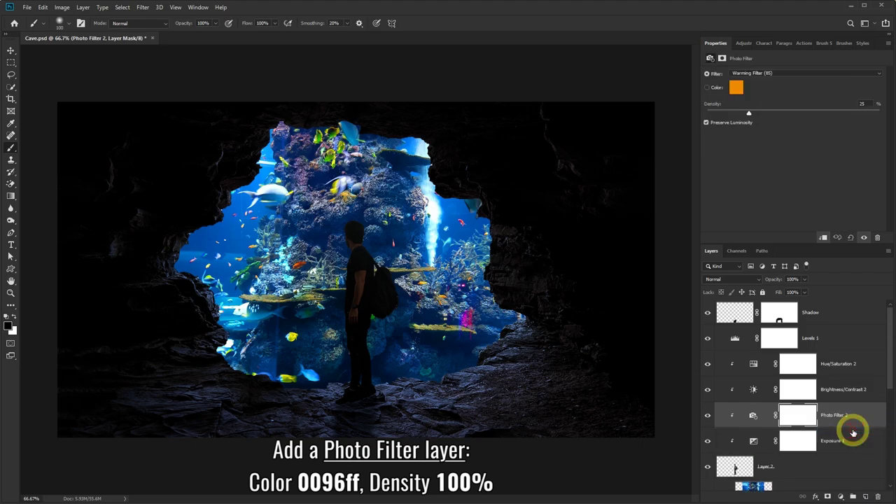
pyautogui.click(735, 89)
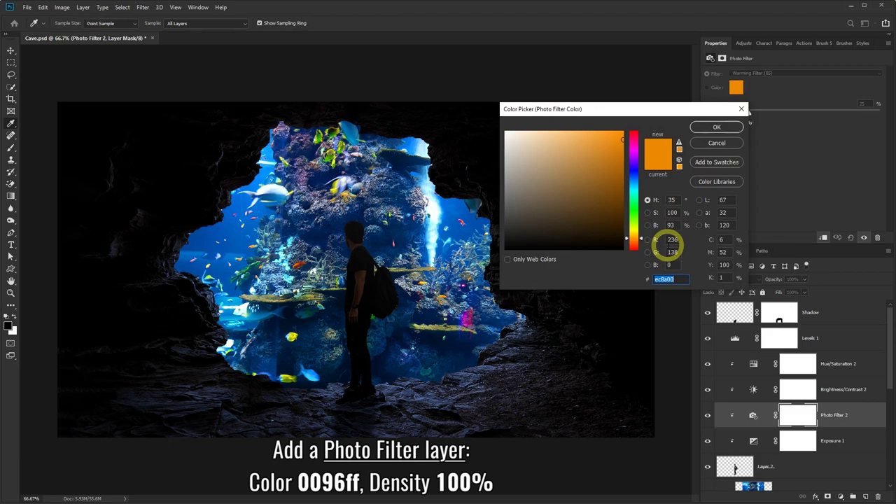
pyautogui.write('0096')
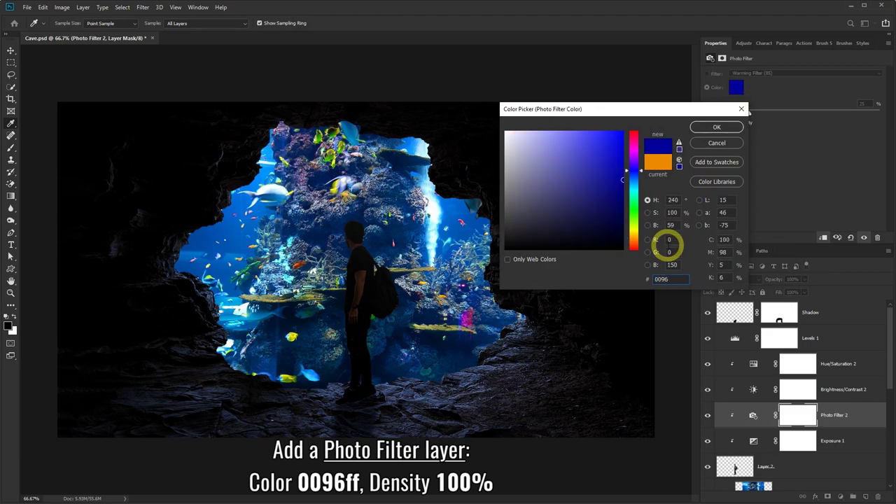
pyautogui.write('ff')
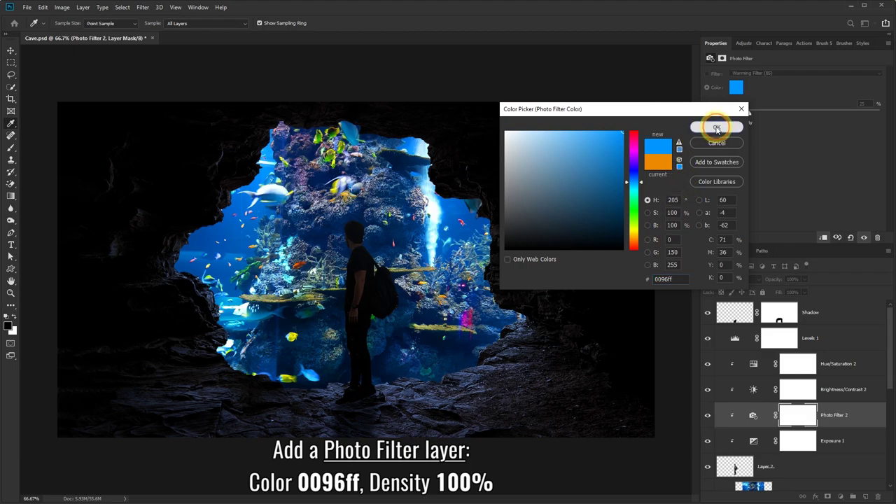
pyautogui.click(715, 128)
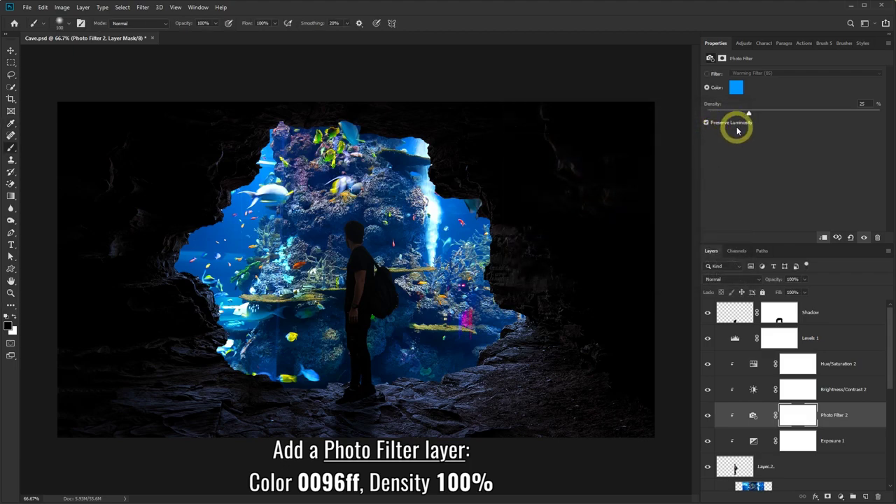
# Raise Photo Filter 2's density to 100% and toggle it on and off to compare
pyautogui.moveTo(748, 114); pyautogui.dragTo(889, 110)
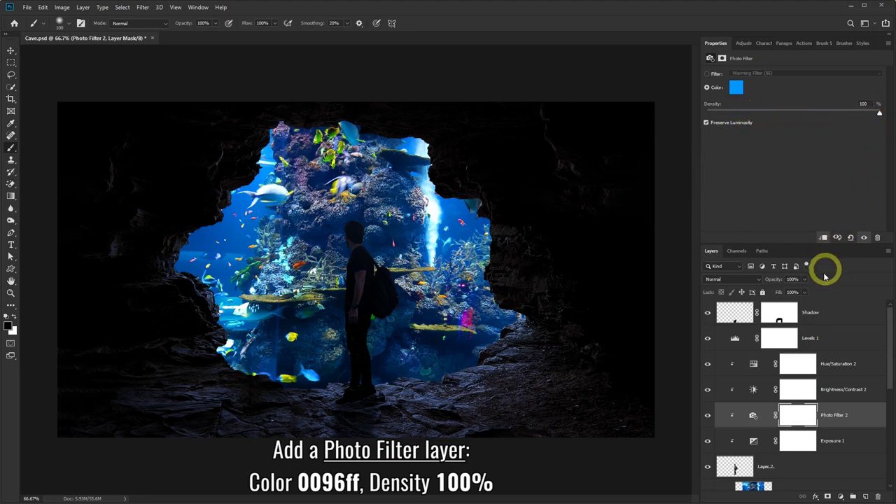
pyautogui.click(708, 415)
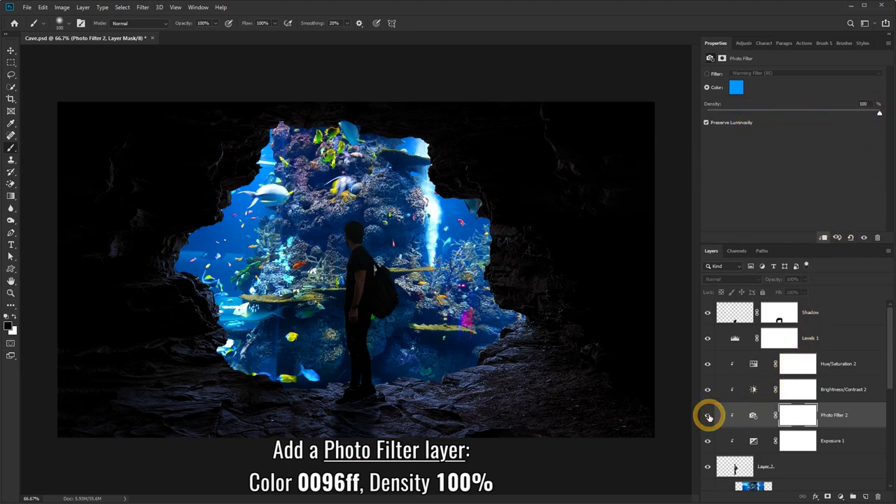
pyautogui.click(708, 415)
pyautogui.click(708, 416)
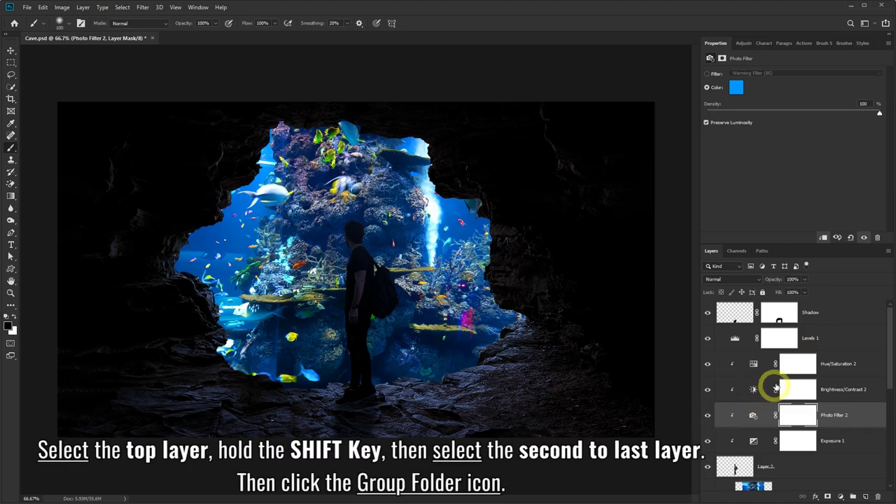
# Select all layers from Shadow down to Background copy and group them into Group 1
pyautogui.click(841, 317)
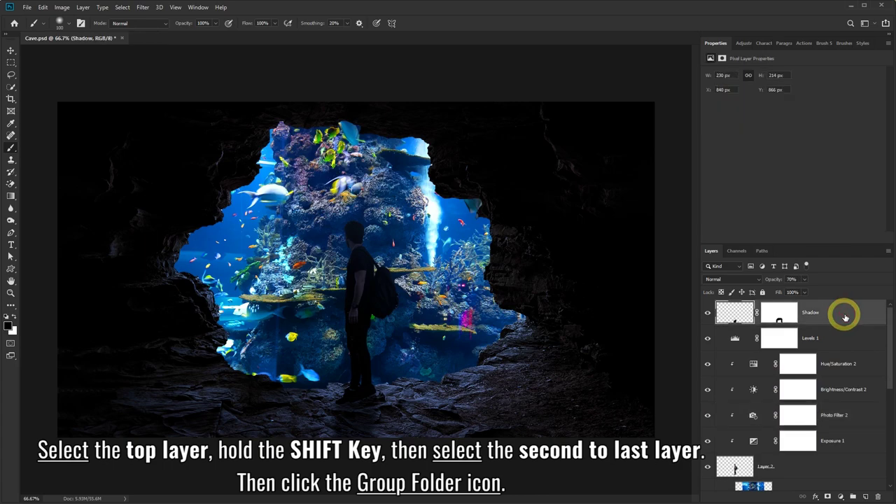
pyautogui.moveTo(887, 323); pyautogui.dragTo(894, 428)
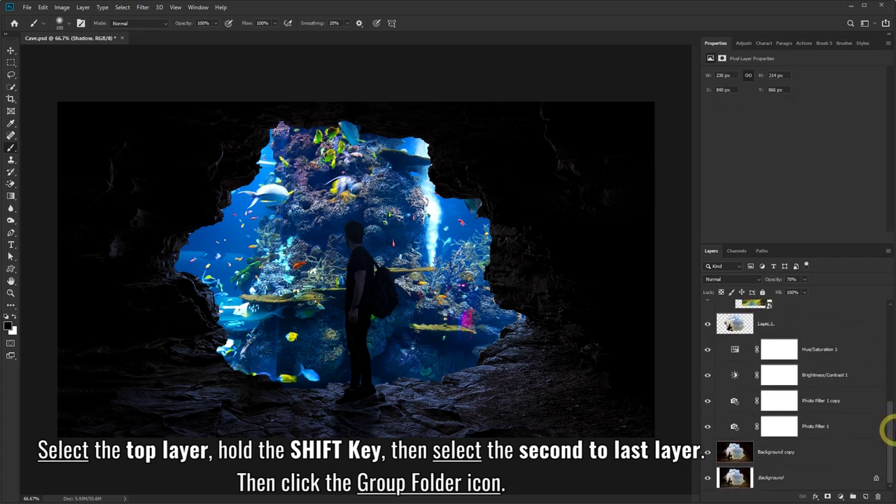
pyautogui.keyDown('shift'); pyautogui.click(809, 452); pyautogui.keyUp('shift')
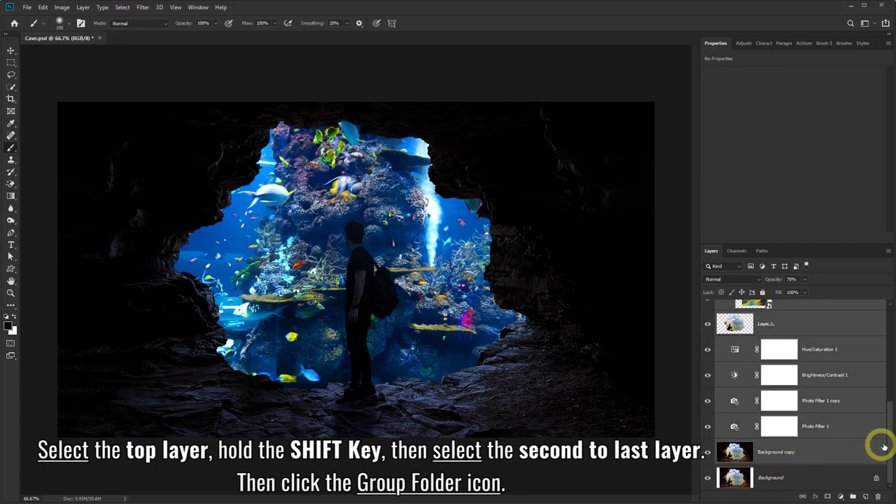
pyautogui.moveTo(890, 448)
pyautogui.mouseDown()
pyautogui.moveTo(890, 340)
pyautogui.moveTo(890, 448)
pyautogui.mouseUp()
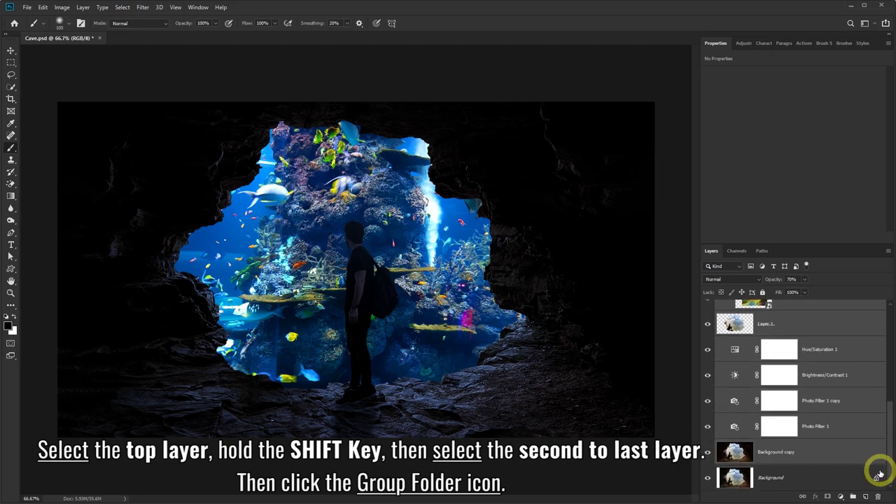
pyautogui.click(853, 497)
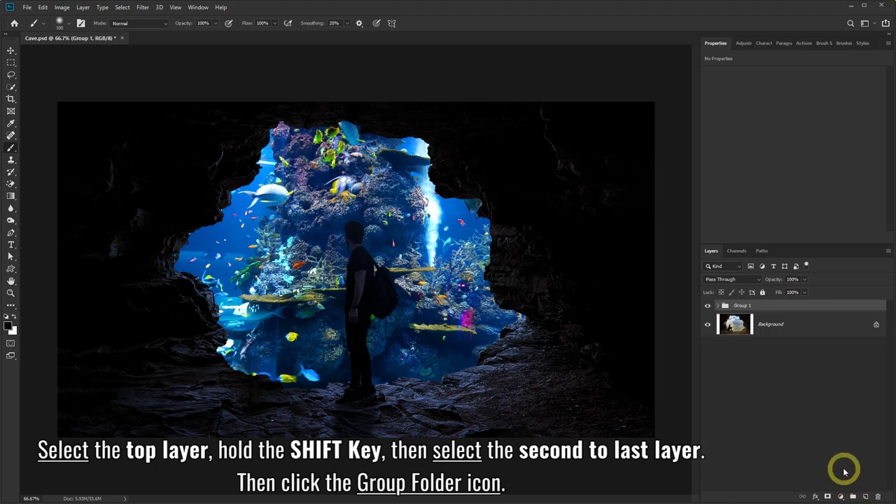
# Toggle Group 1's visibility to compare the composite with the original cave photo
pyautogui.click(708, 306)
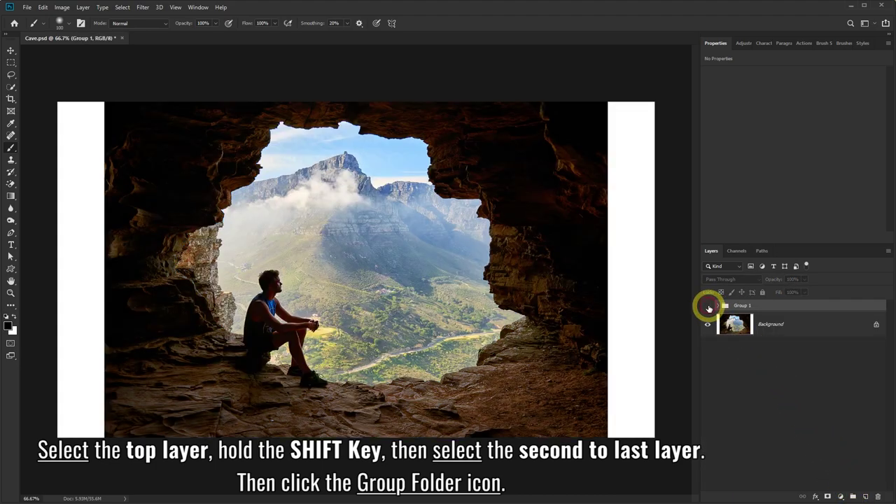
pyautogui.click(707, 306)
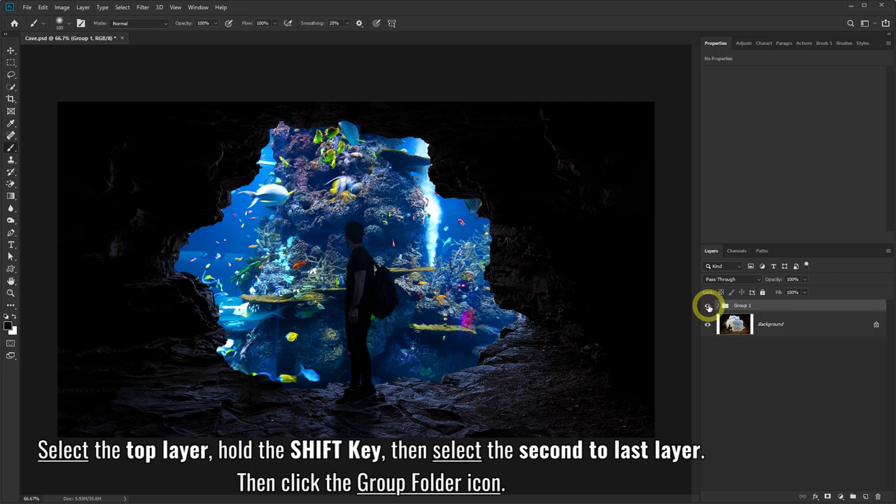
pyautogui.click(708, 306)
pyautogui.click(708, 308)
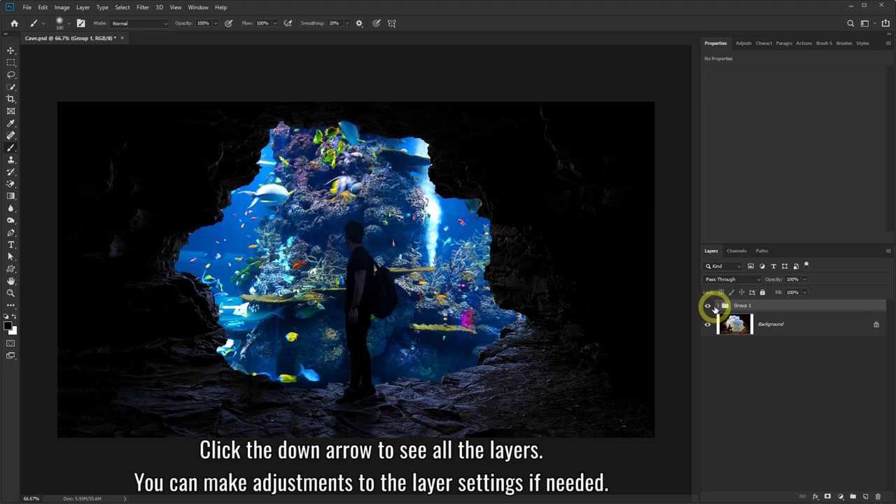
pyautogui.click(717, 306)
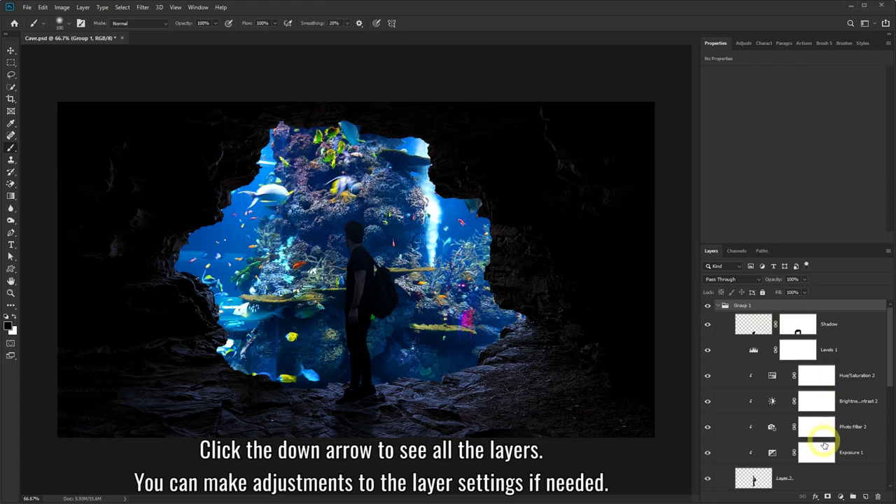
pyautogui.scroll(-2, 812, 455)
pyautogui.click(850, 413)
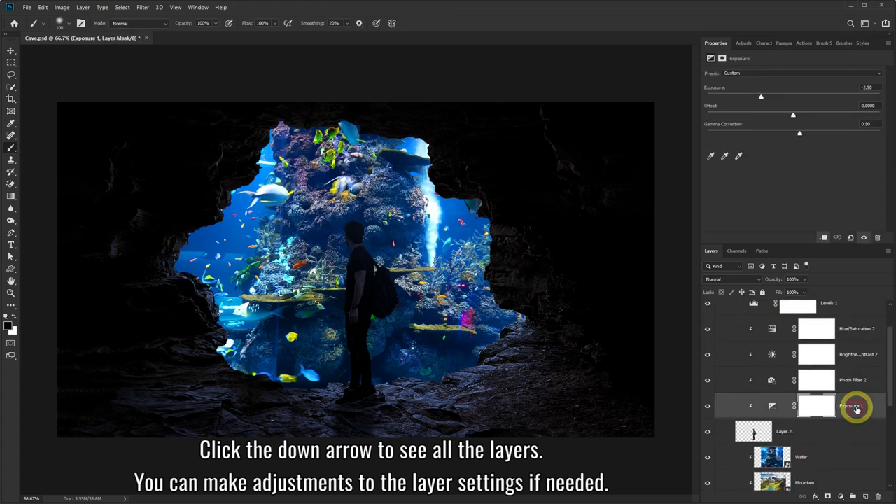
pyautogui.click(848, 355)
pyautogui.scroll(-1, 827, 404)
pyautogui.scroll(-2, 826, 404)
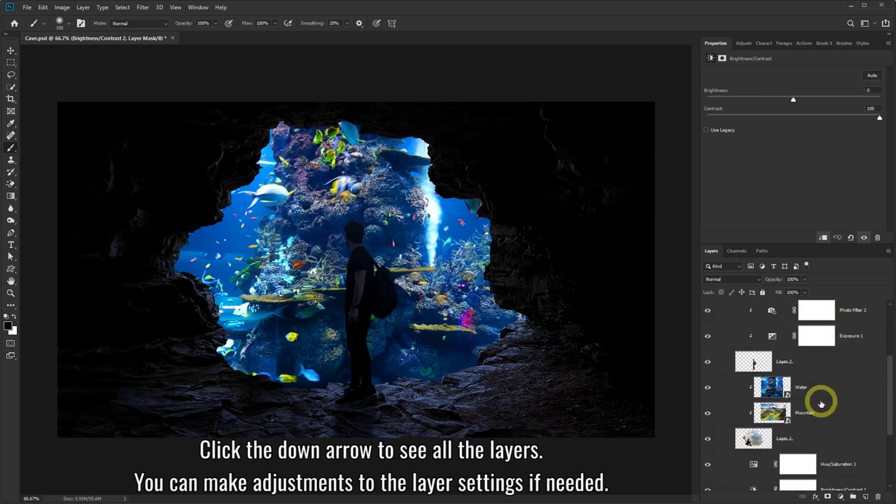
pyautogui.click(708, 389)
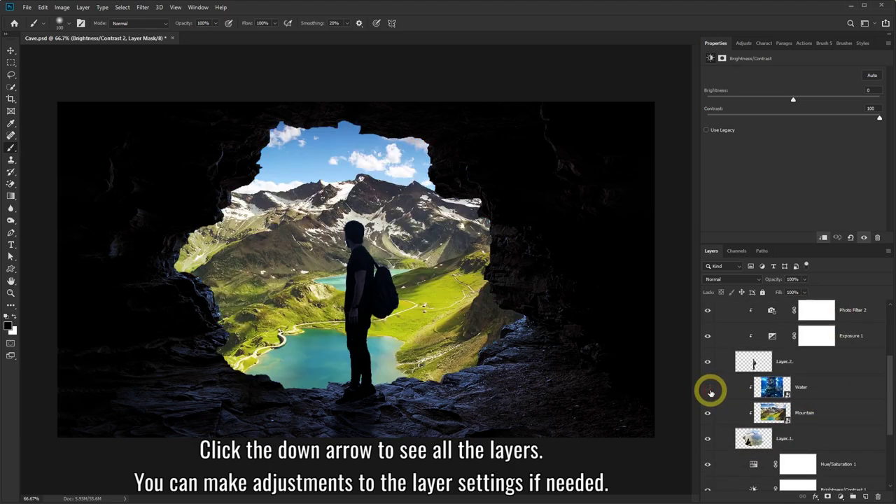
pyautogui.click(708, 389)
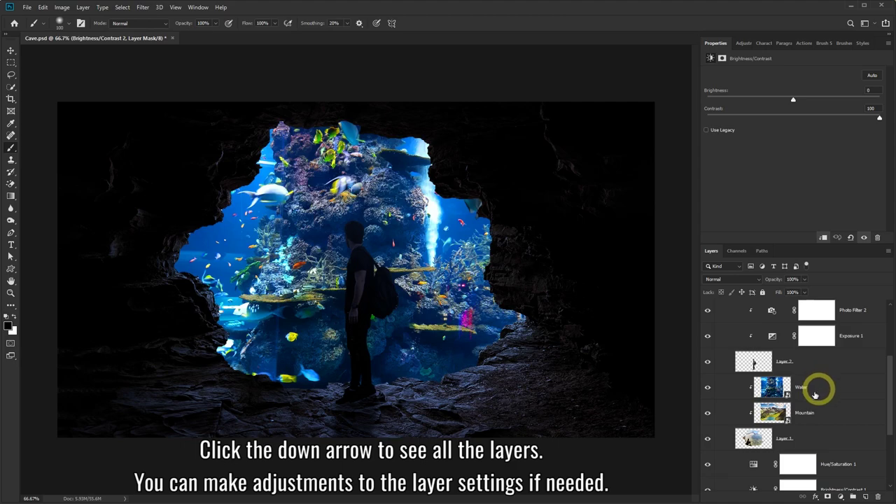
pyautogui.click(707, 387)
pyautogui.click(708, 413)
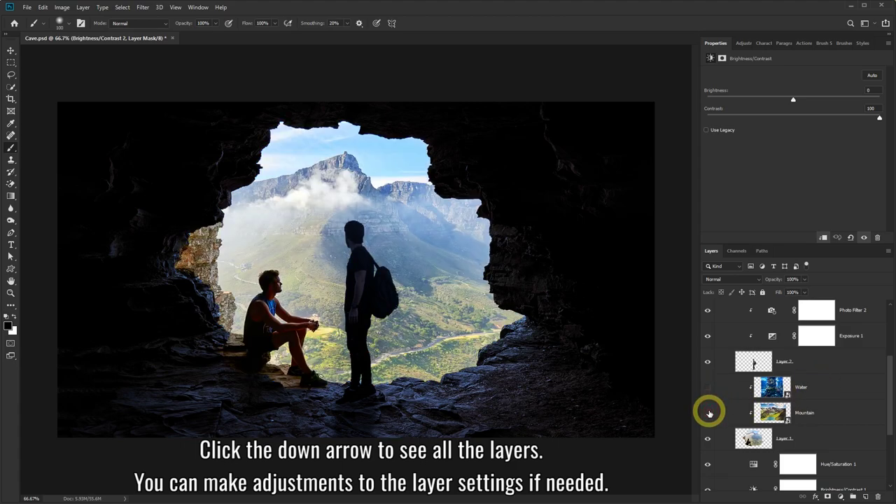
pyautogui.click(708, 412)
pyautogui.click(708, 387)
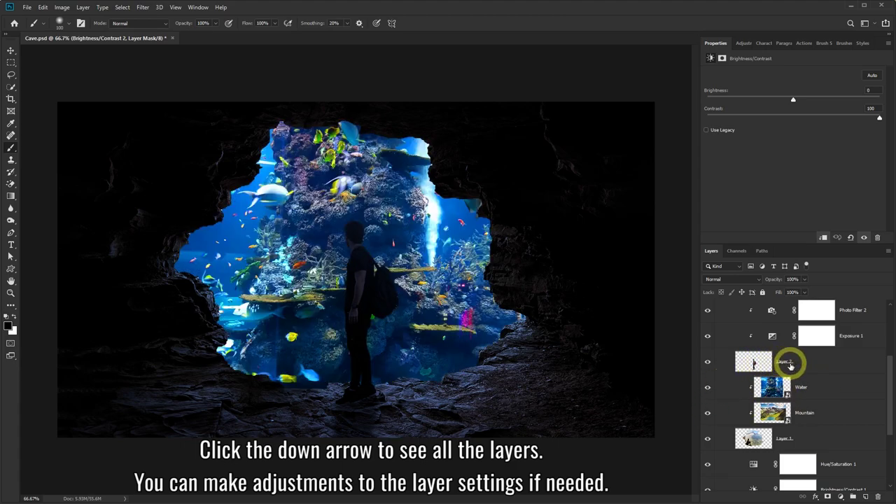
pyautogui.scroll(-1, 809, 414)
pyautogui.scroll(-2, 808, 414)
pyautogui.scroll(-2, 801, 412)
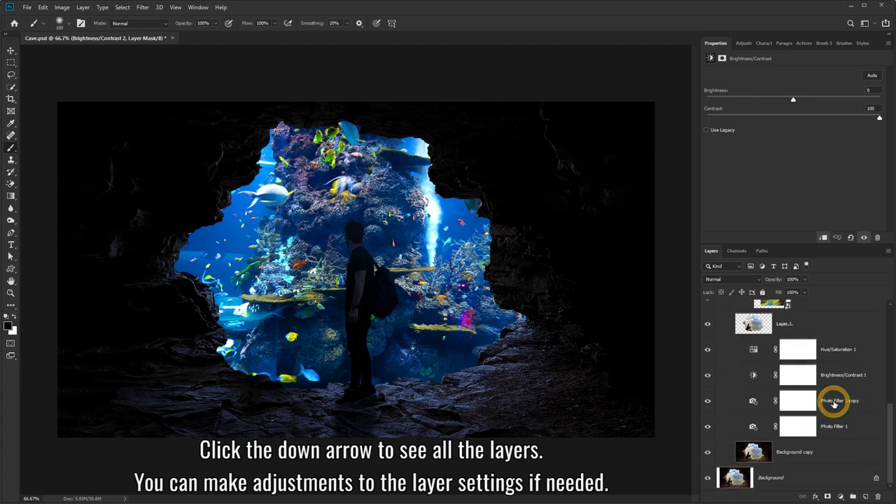
pyautogui.click(830, 400)
pyautogui.click(836, 425)
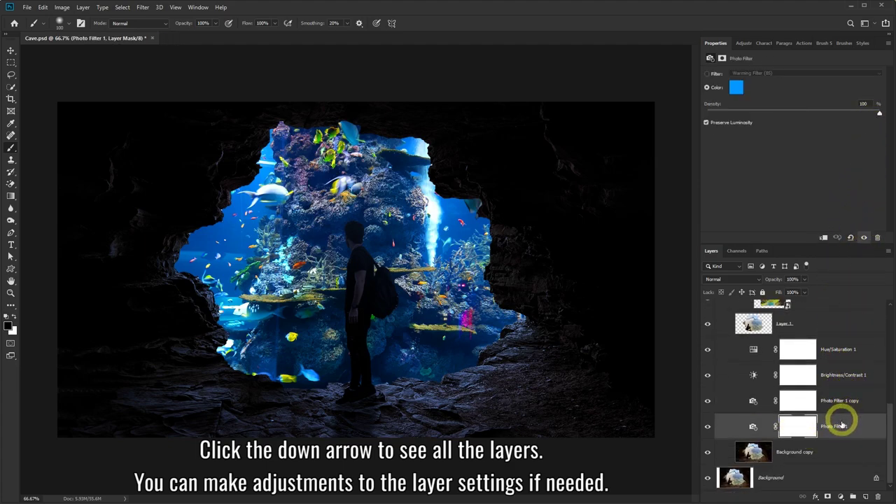
pyautogui.scroll(2, 841, 439)
pyautogui.scroll(2, 842, 439)
pyautogui.scroll(2, 841, 439)
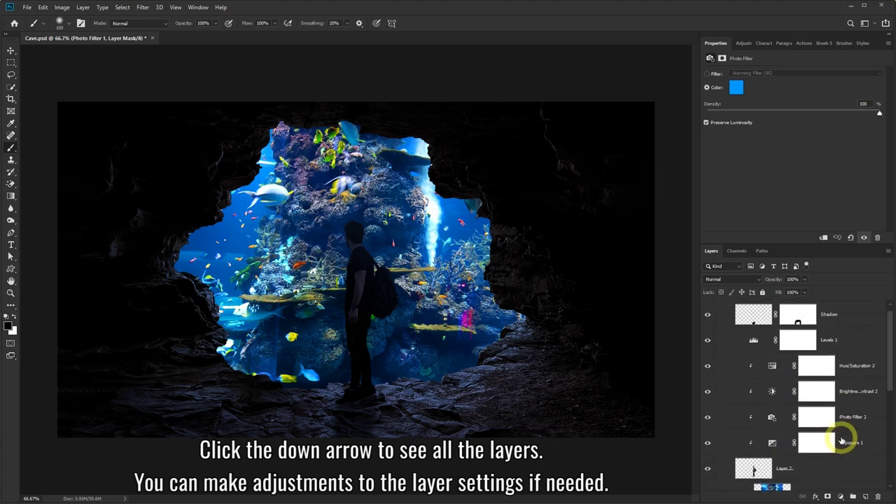
pyautogui.scroll(2, 841, 439)
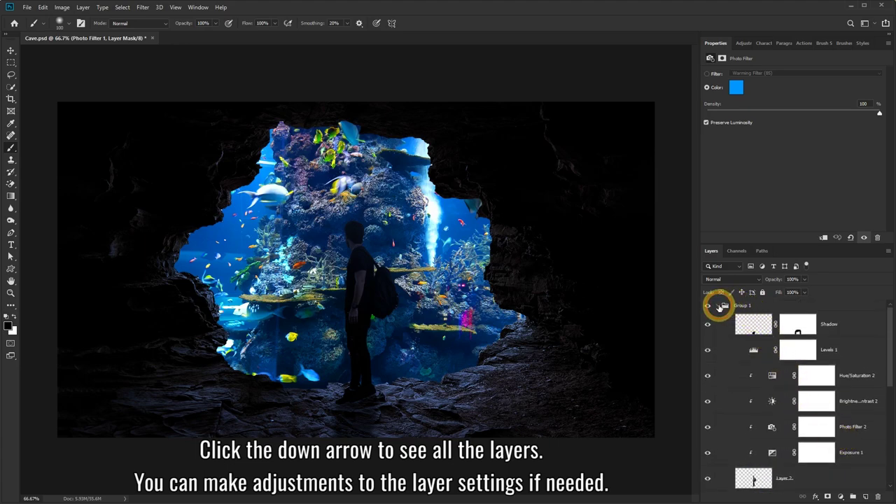
pyautogui.click(718, 306)
pyautogui.click(708, 306)
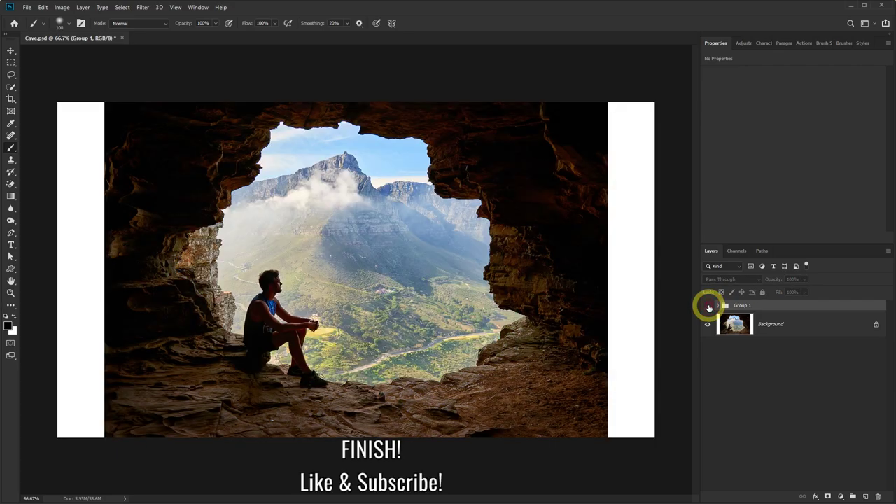
pyautogui.click(707, 306)
pyautogui.click(707, 305)
pyautogui.click(708, 306)
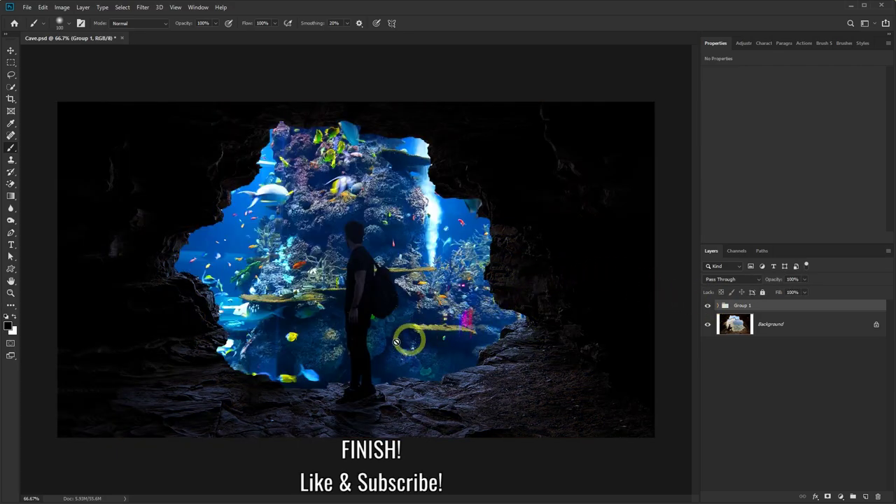